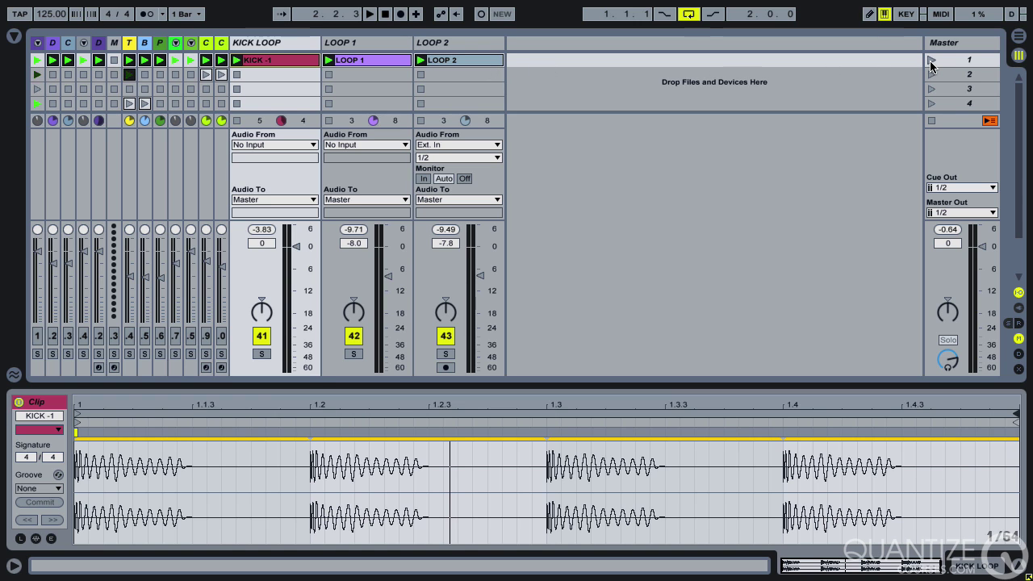
Play scene 1 to hear the kick loop with both percussion loops, and stop playback
left_click(932, 62)
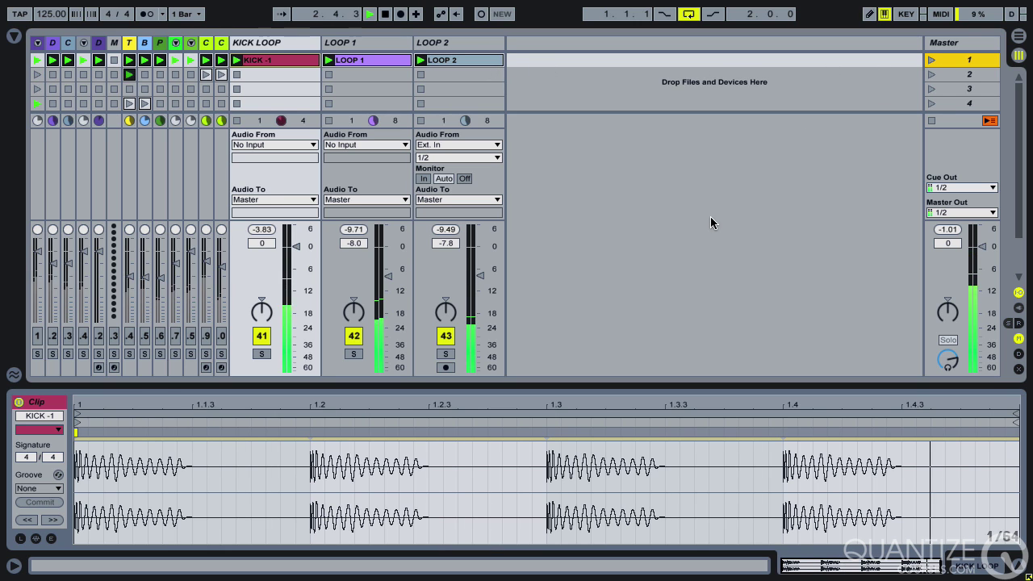
key("space")
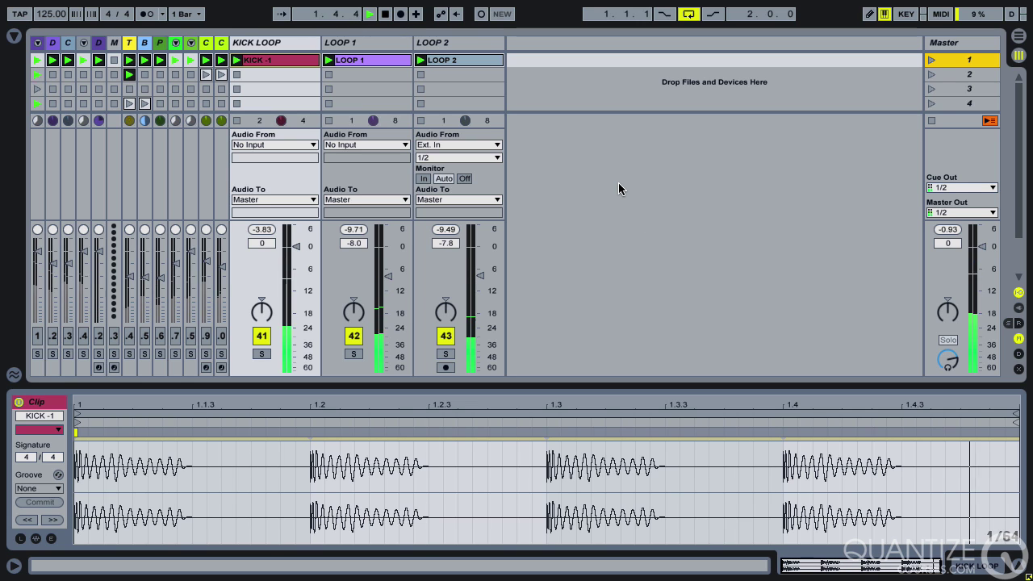
Insert a new MIDI track after LOOP 2 and load an empty Drum Rack onto it by searching the browser for DRUM
left_click(477, 43)
key("ctrl+shift+t")
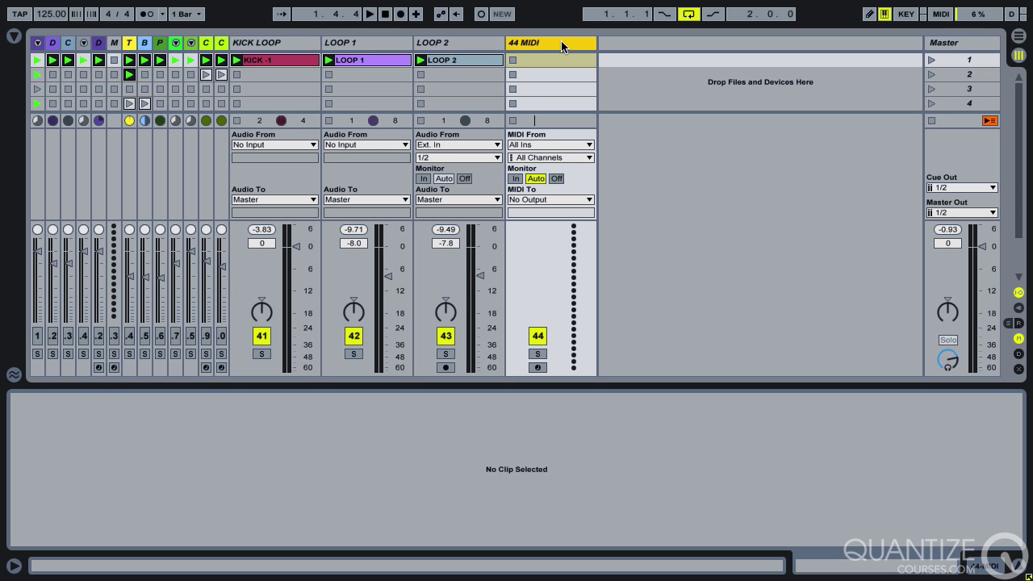
key("ctrl+alt+b")
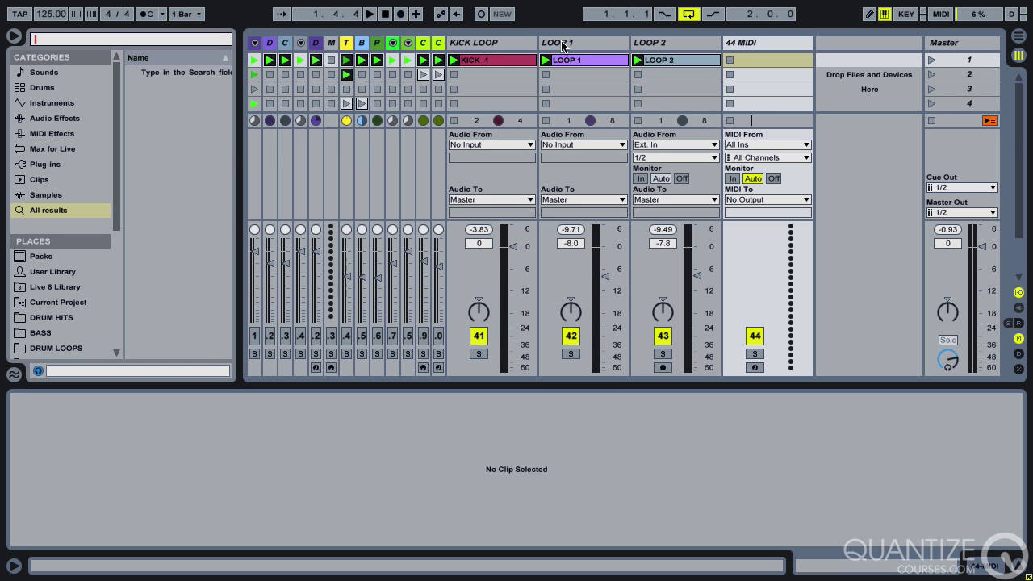
type("DRUM")
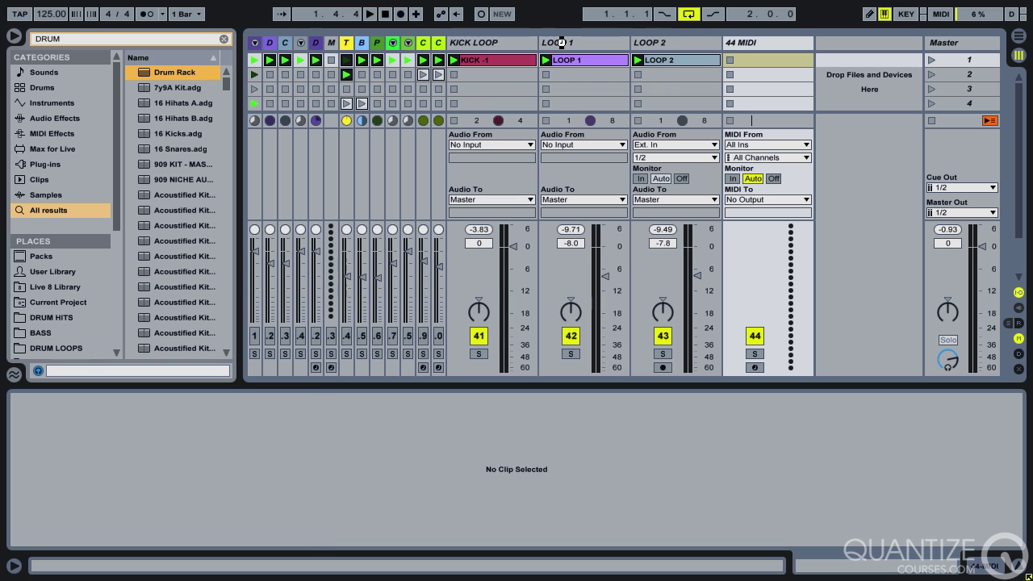
key("Return")
key("ctrl+alt+b")
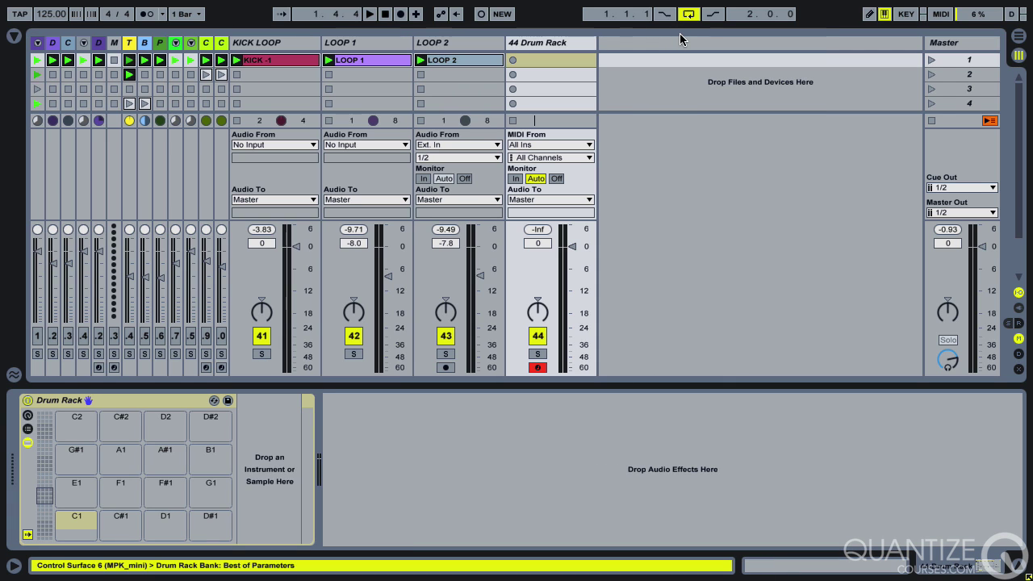
Shorten the KICK -1 clip's loop region to the first kick hit, ending at 1.1.3
left_click(268, 59)
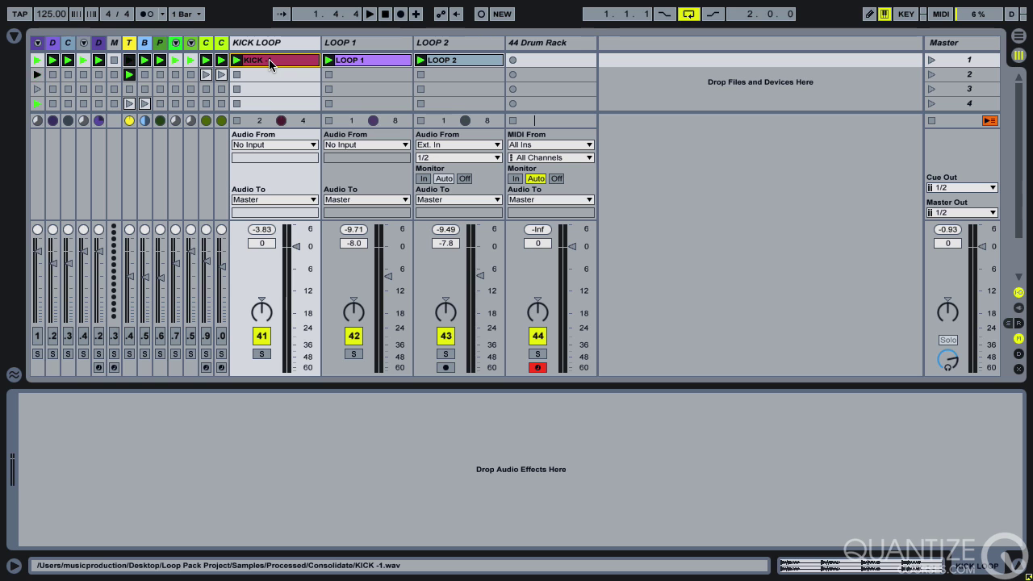
double_click(273, 59)
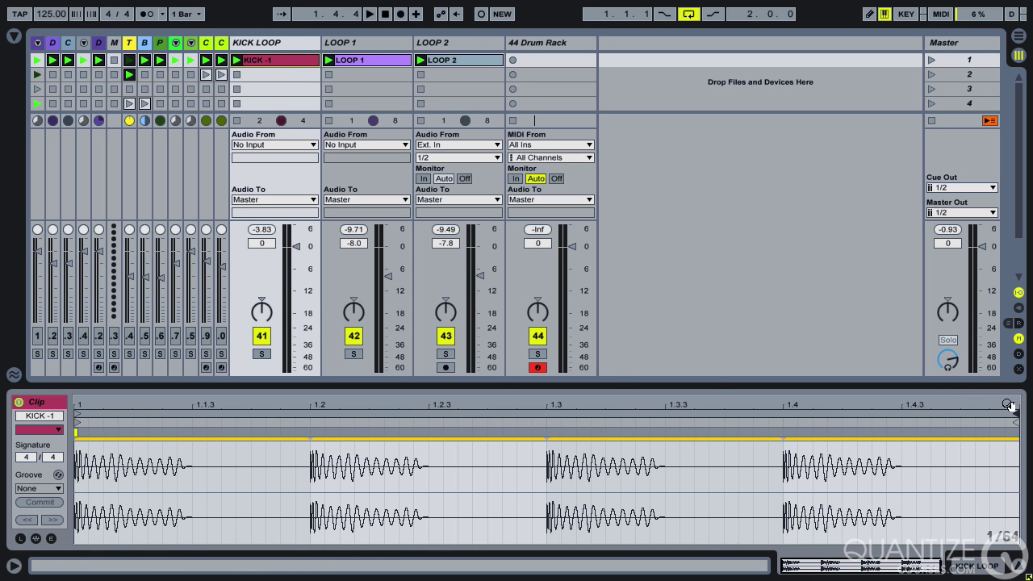
left_click_drag(1014, 413, 192, 412)
Load the shortened KICK -1 clip onto the C1 pad of the Drum Rack
left_click(570, 42)
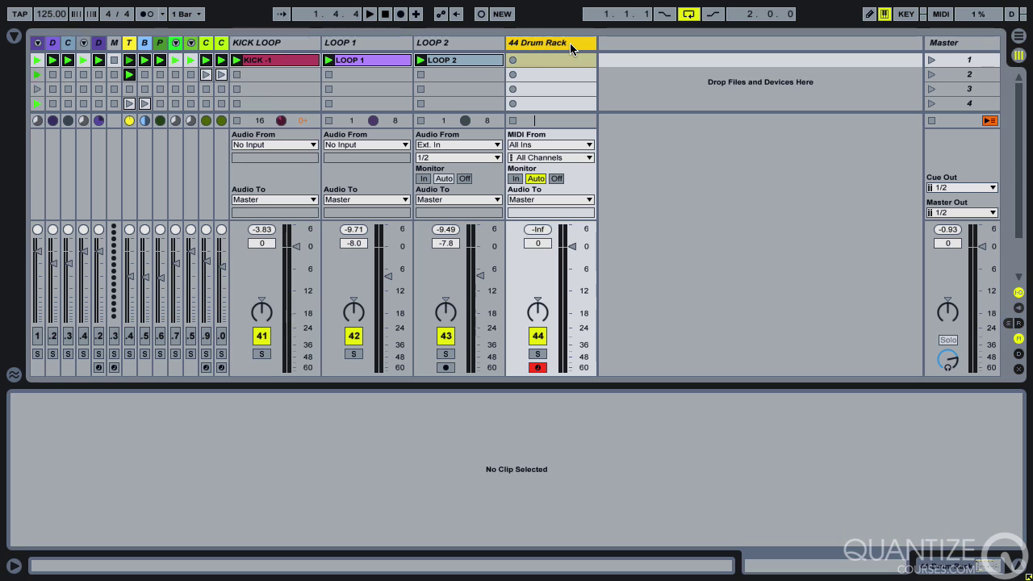
double_click(570, 42)
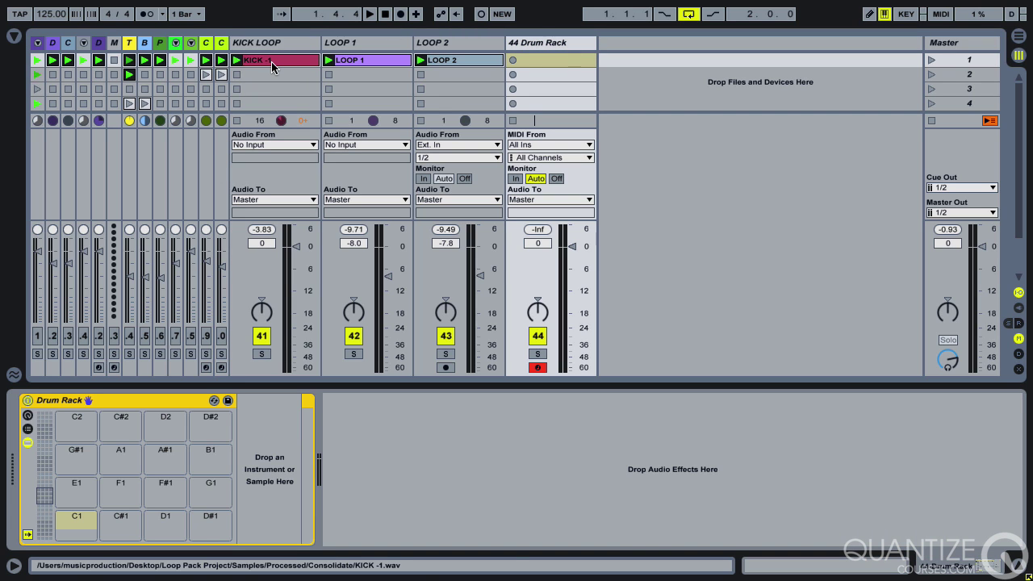
left_click_drag(271, 61, 73, 526)
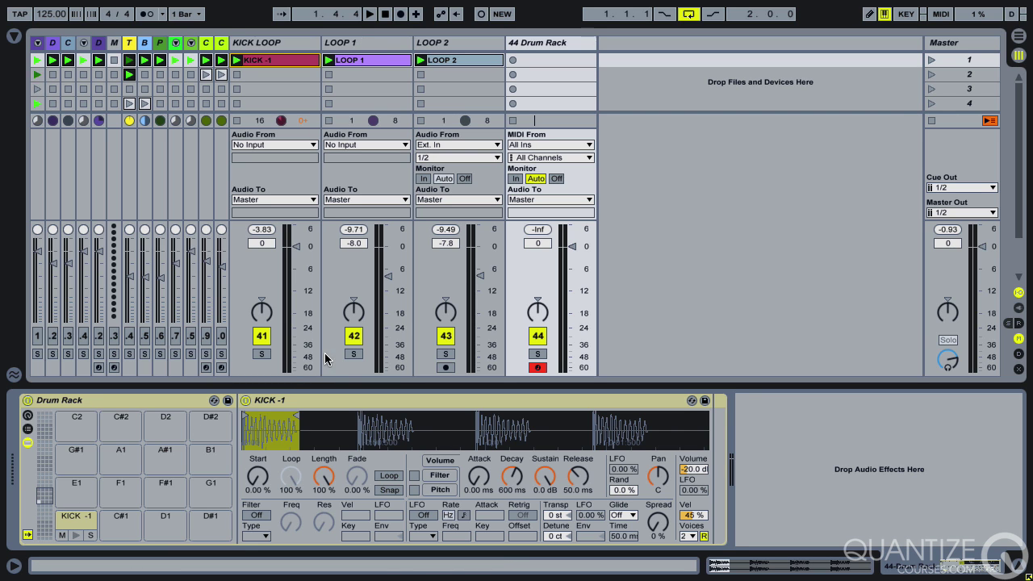
Mute the KICK LOOP and LOOP 2 tracks, and shorten the LOOP 1 clip's loop region to end at 1.1.3, auditioning it
left_click(260, 338)
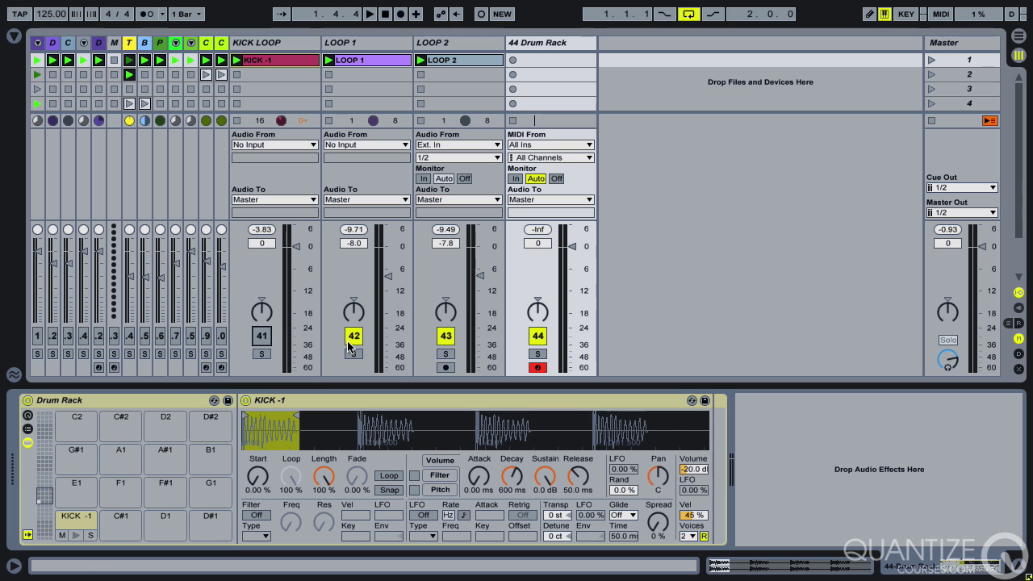
left_click(445, 337)
left_click(355, 59)
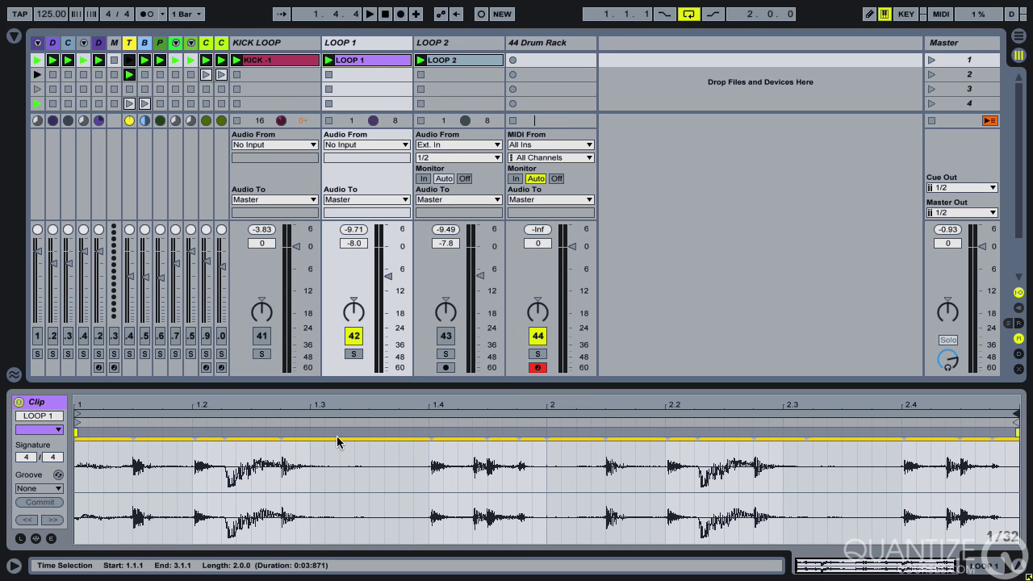
left_click_drag(1015, 411, 136, 452)
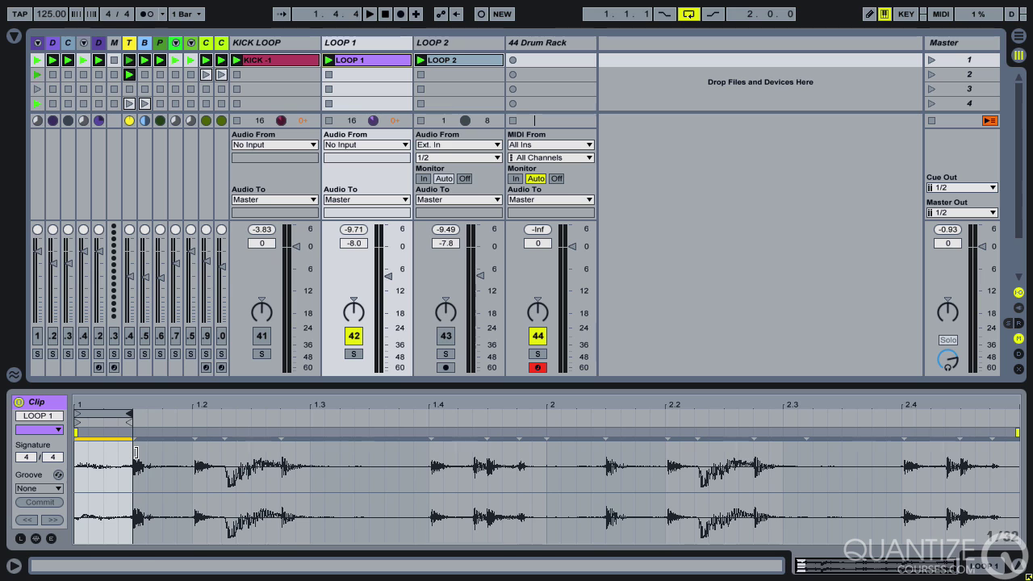
left_click(328, 64)
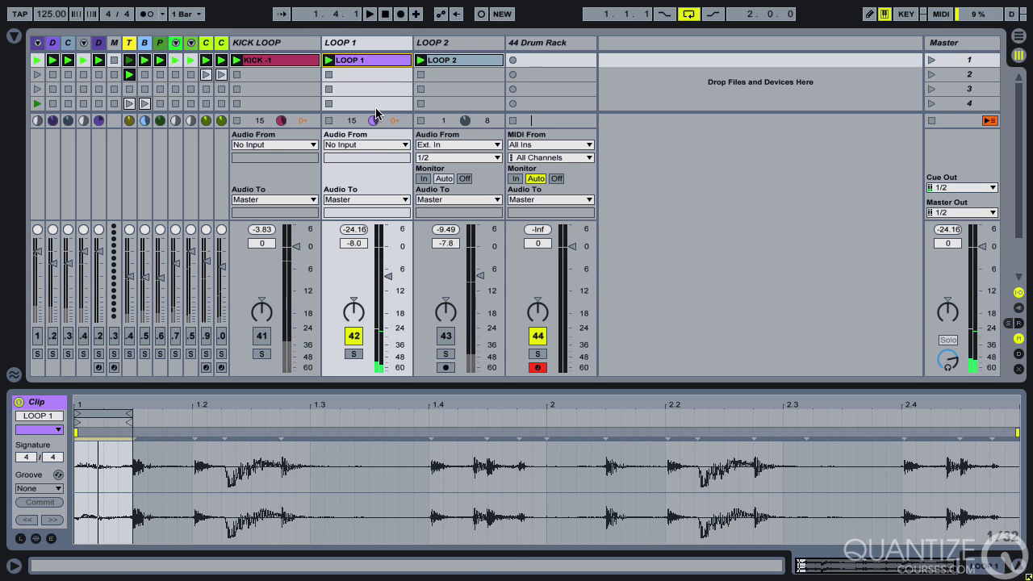
Load the shortened LOOP 1 clip onto the Drum Rack's C#1 pad and rename the pad GLITCH
left_click(530, 46)
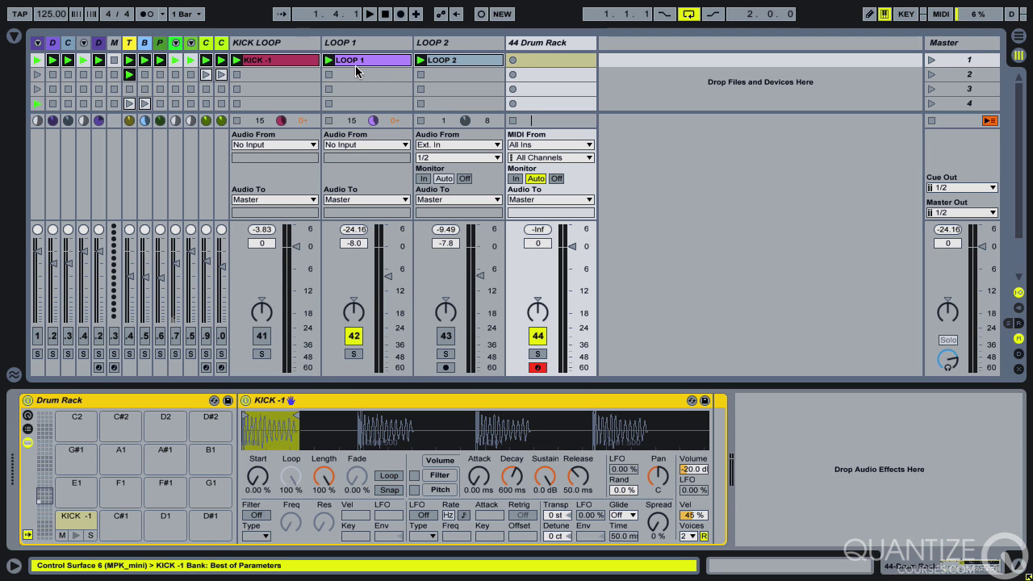
left_click_drag(360, 63, 126, 523)
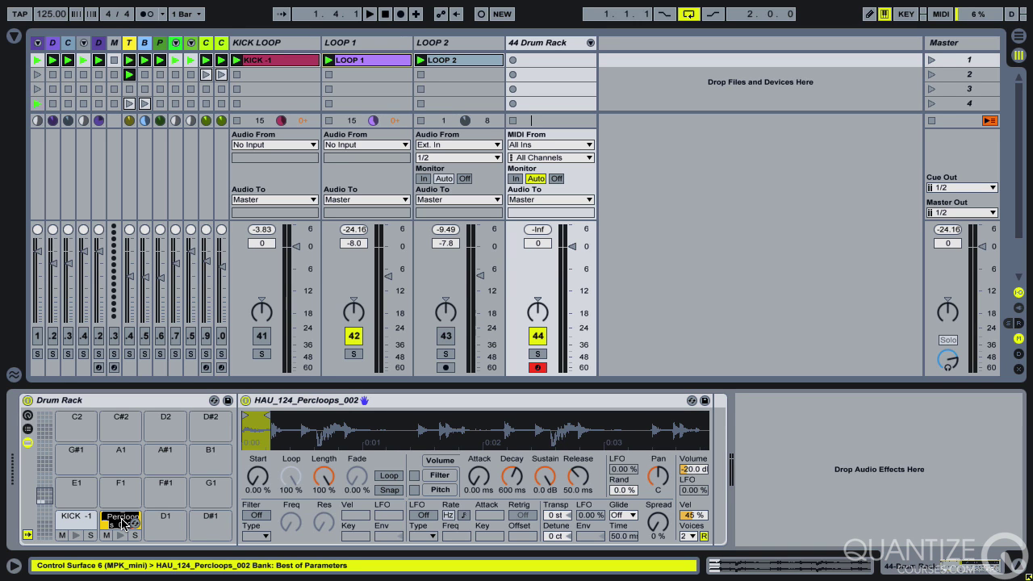
type("GU")
type("ITCH")
key("Return")
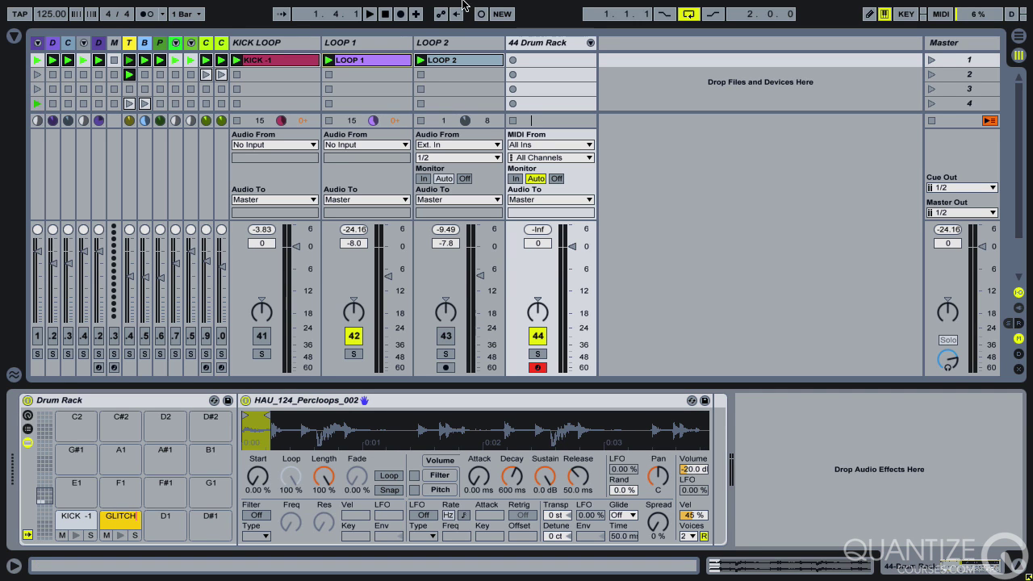
Shift the LOOP 1 clip's loop region to the next hit, from 1.1.3 to 1.2, while auditioning it
left_click(356, 60)
key("space")
left_click(363, 60)
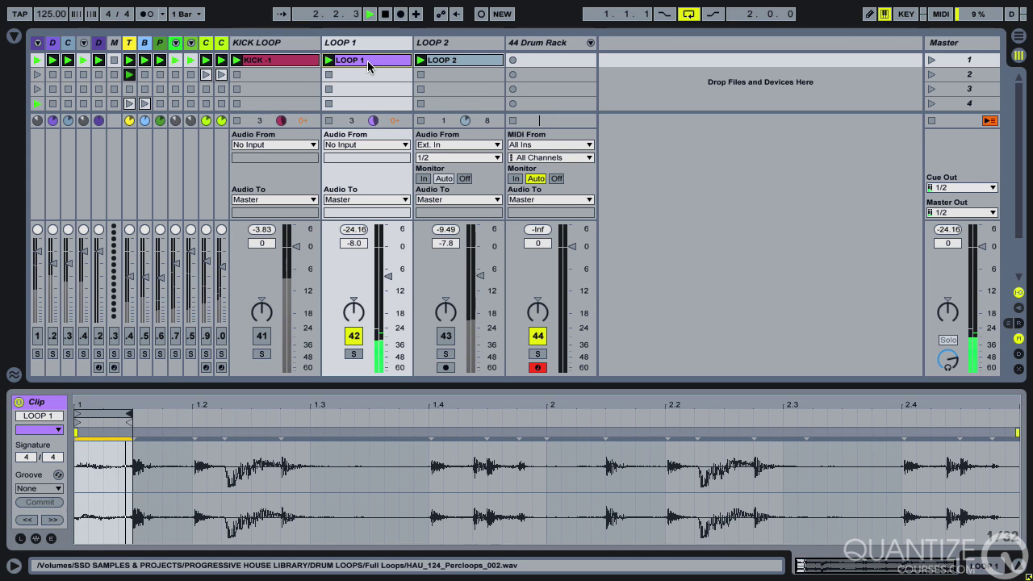
left_click_drag(106, 413, 164, 417)
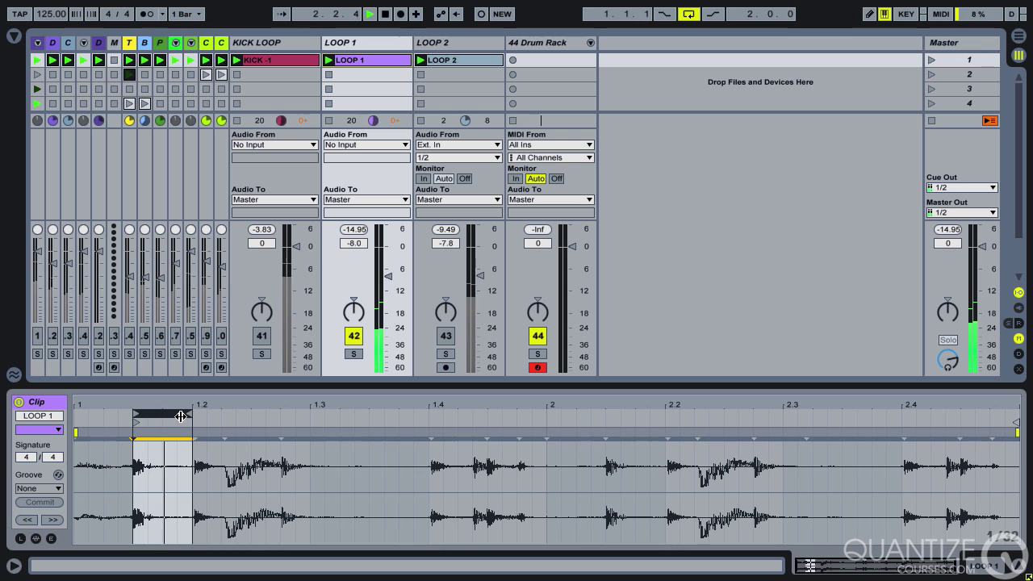
left_click_drag(192, 416, 163, 417)
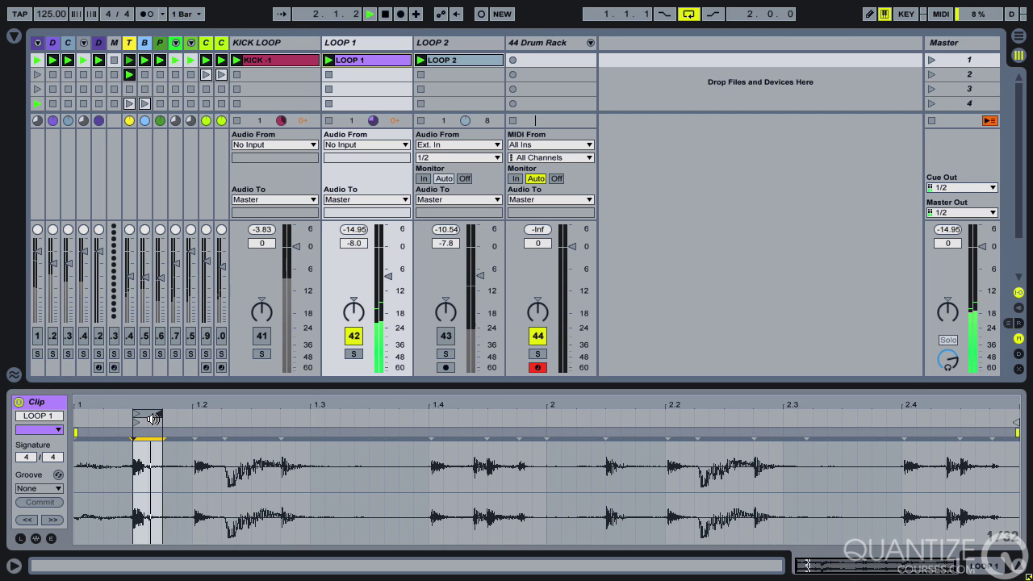
left_click_drag(159, 416, 192, 415)
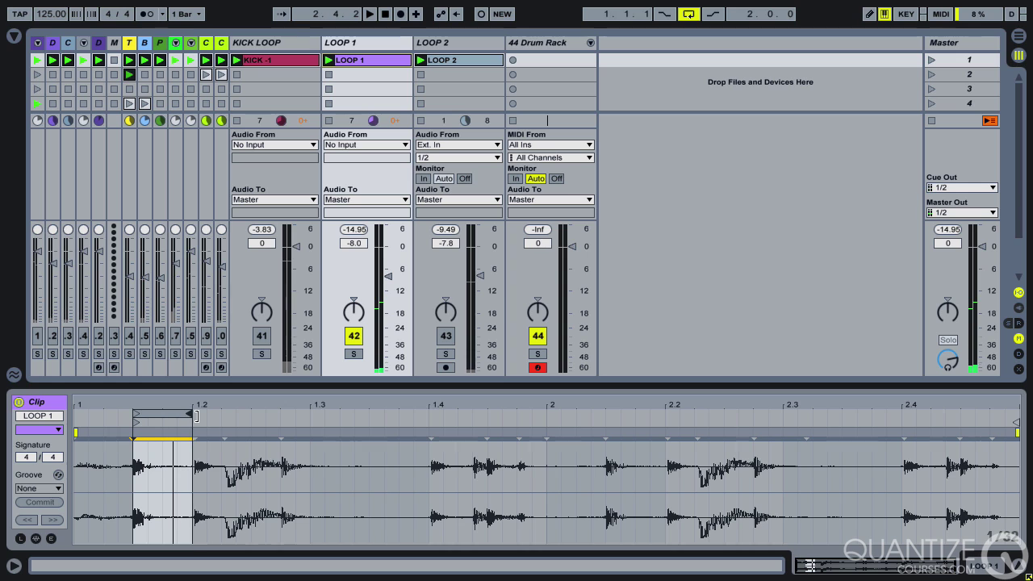
Load the LOOP 1 slice from 1.1.3 to 1.2 onto the D1 pad and rename the pad PERC
left_click(528, 45)
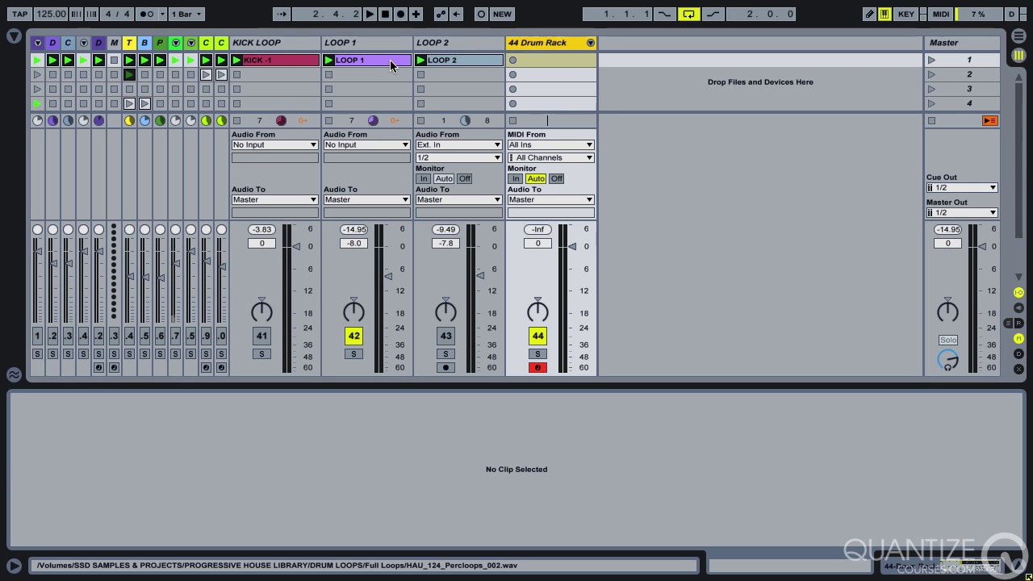
key("shift+Tab")
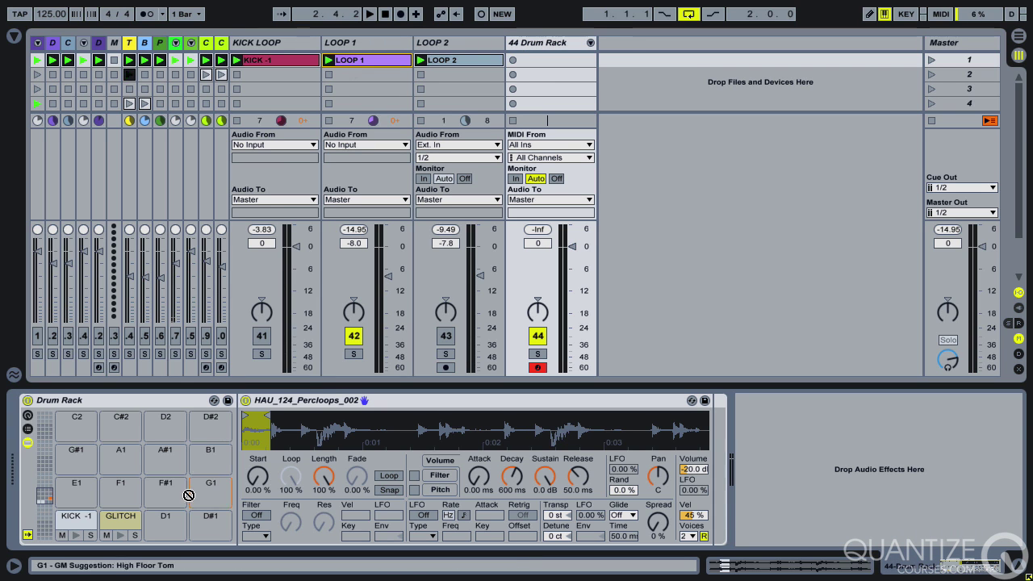
left_click_drag(167, 525, 167, 525)
type("PER")
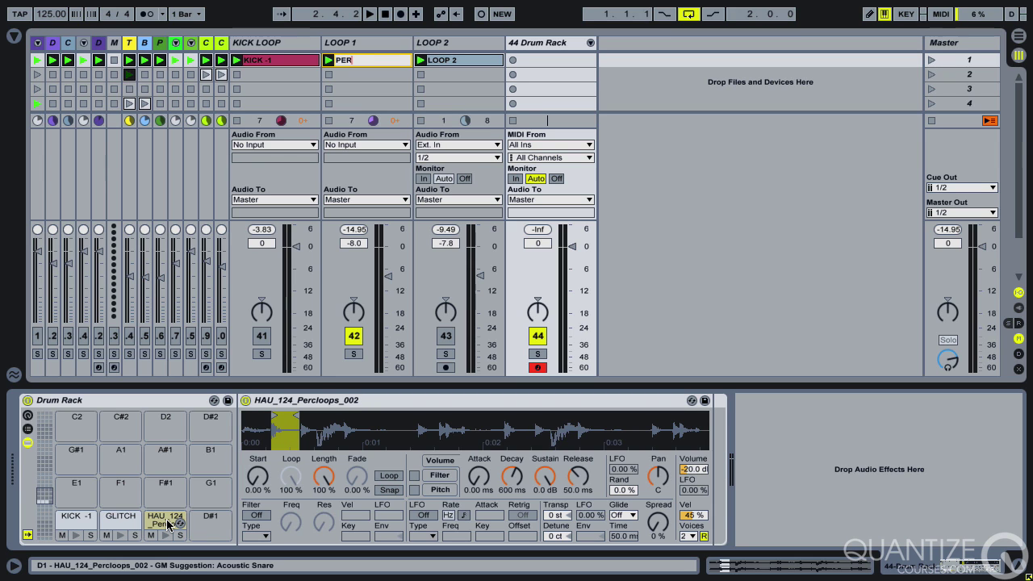
left_click(167, 526)
key("ctrl+r")
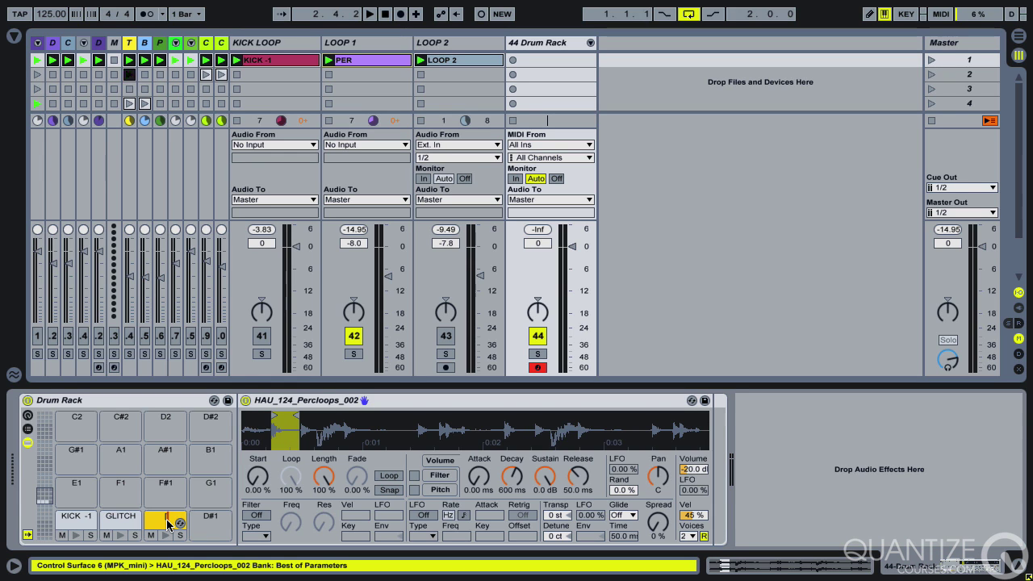
key("BackSpace")
type("PERC")
Set the loop region of the clip on the LOOP 1 track to the hit from 1.2 to 1.2.2 and audition it
left_click(354, 59)
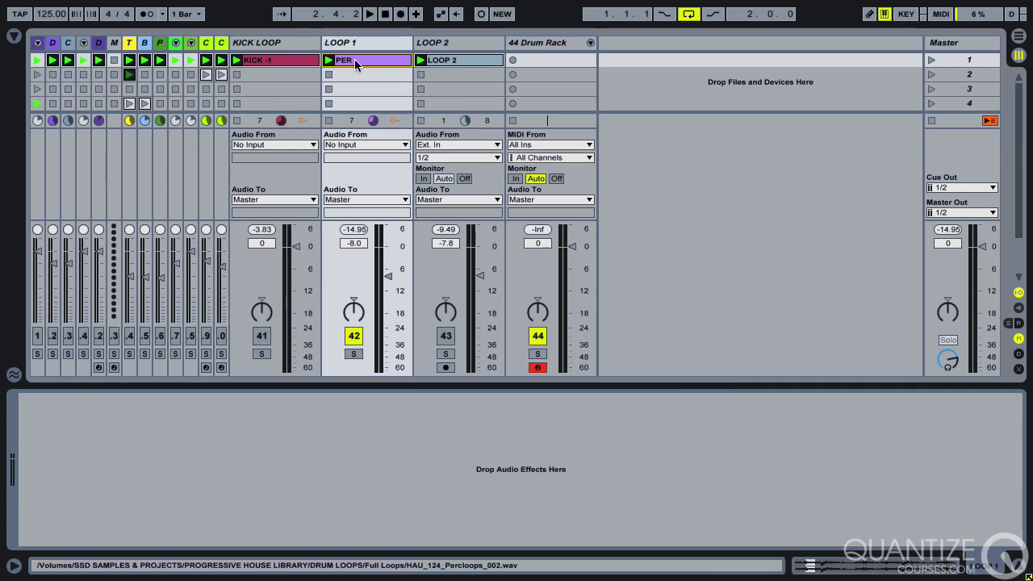
double_click(363, 59)
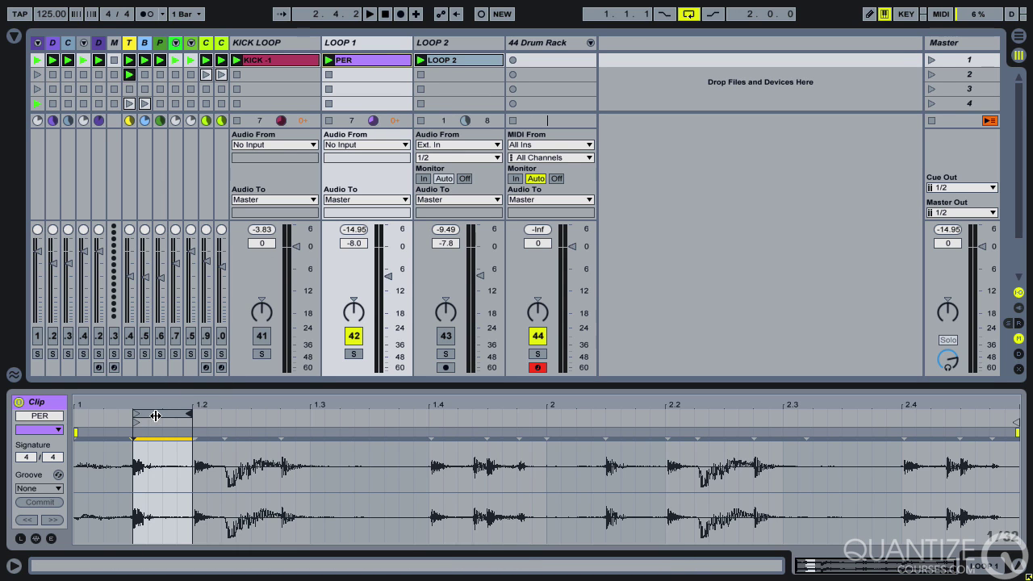
left_click_drag(162, 414, 221, 414)
key("space")
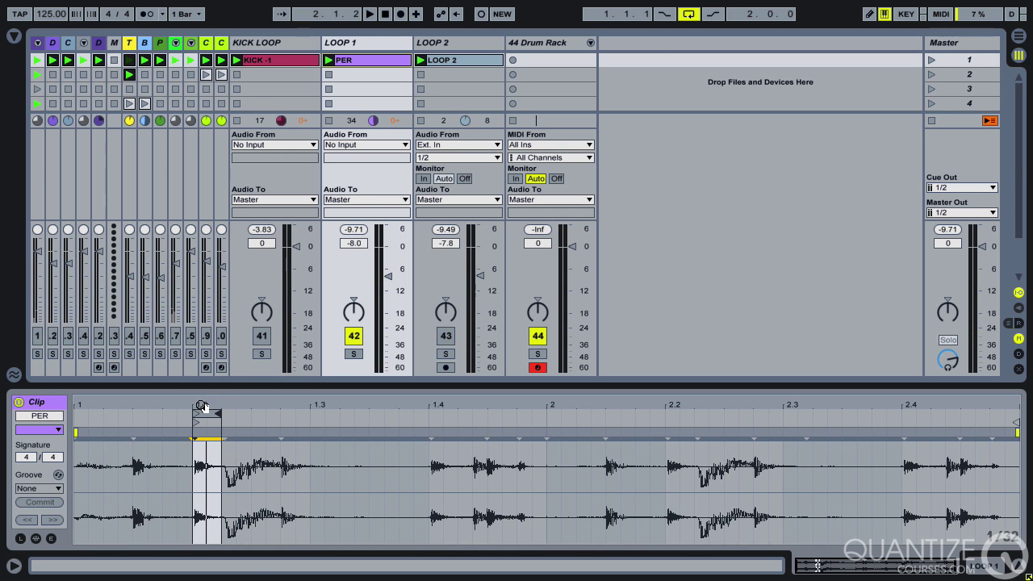
left_click_drag(203, 411, 206, 577)
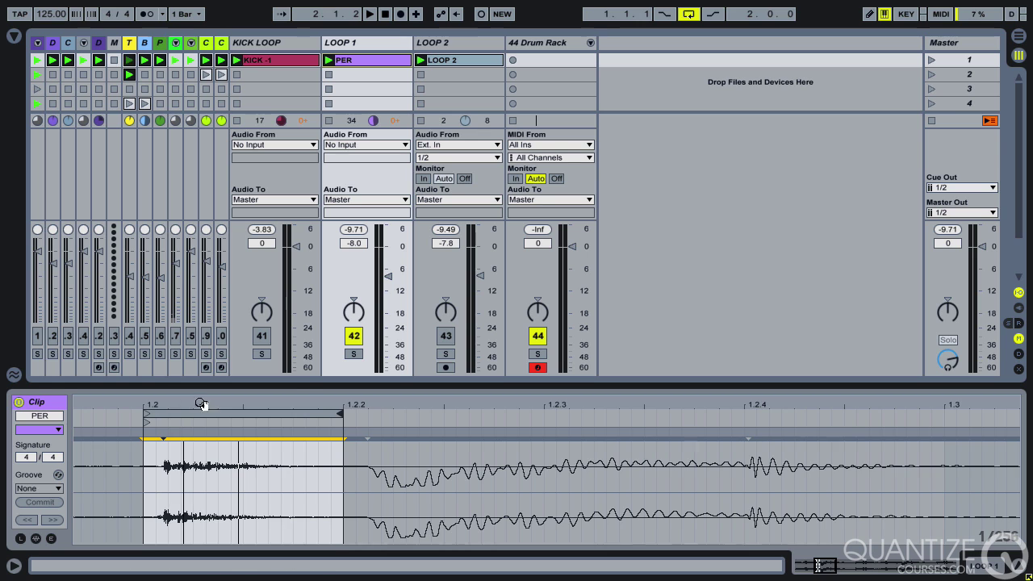
left_click_drag(195, 407, 313, 338)
Load the LOOP 1 slice from 1.2 to 1.2.2 onto the Drum Rack's D#1 pad
left_click(548, 59)
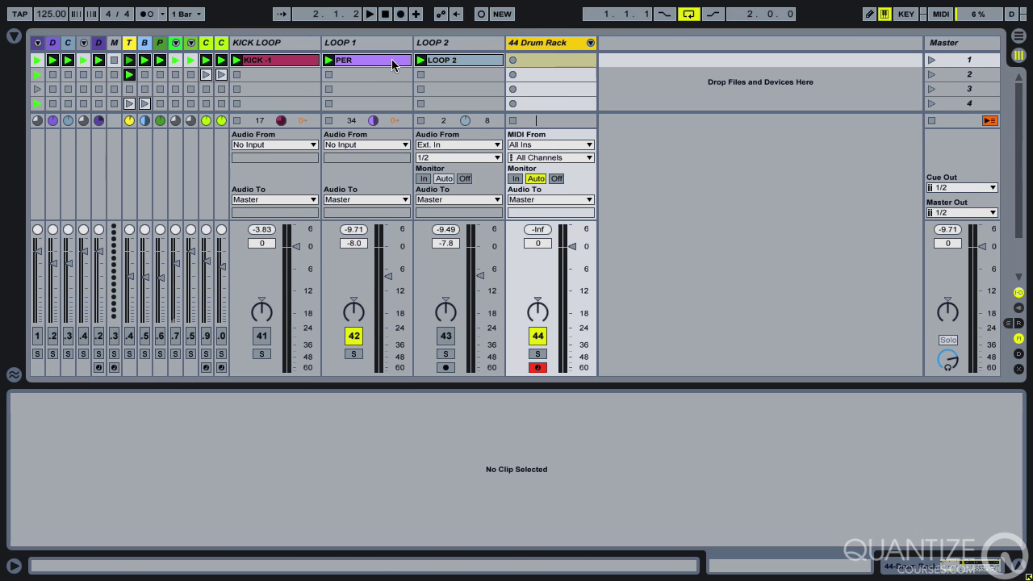
key("shift+Tab")
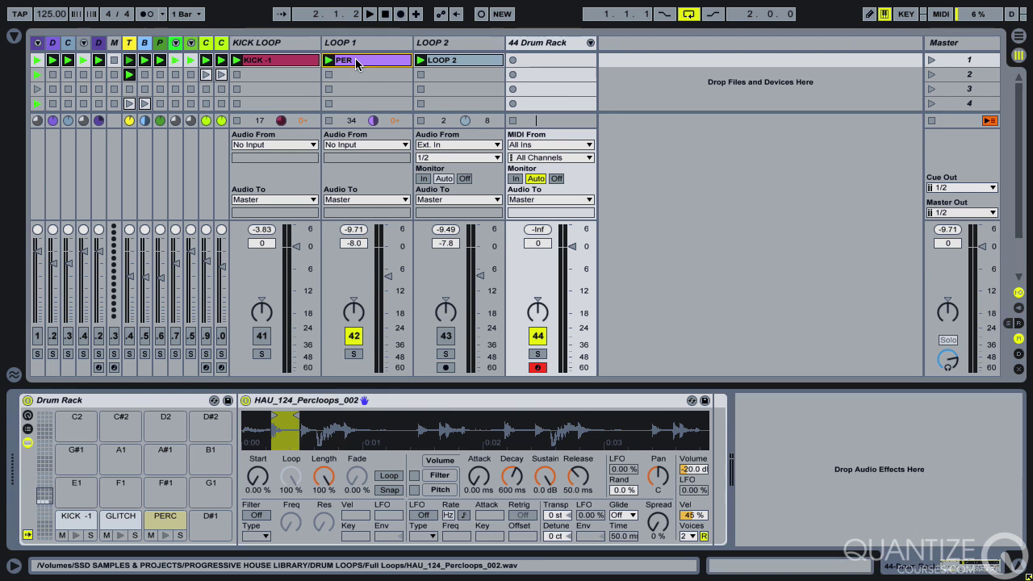
left_click(208, 522)
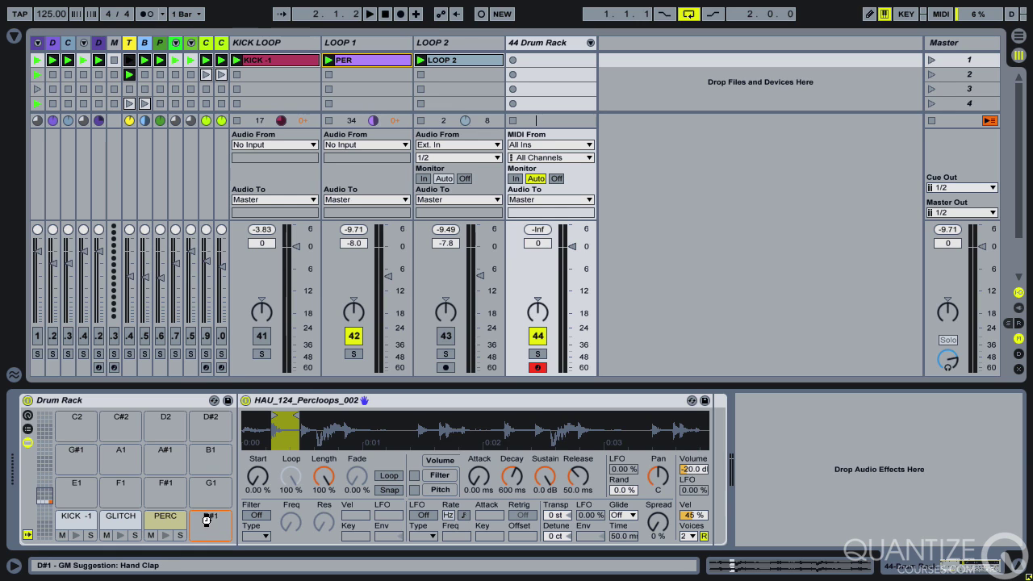
left_click_drag(284, 429, 212, 522)
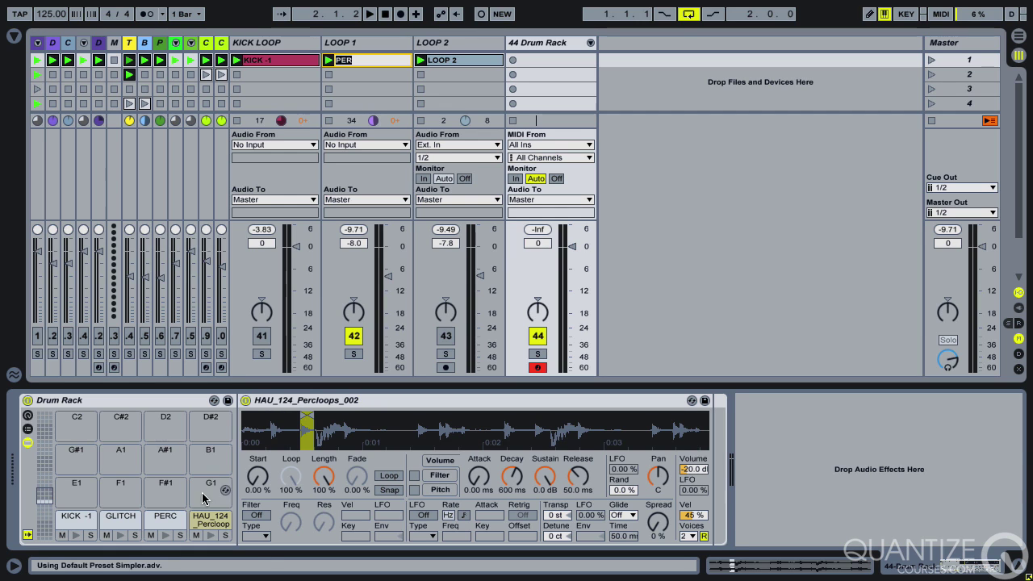
Rename the D#1 pad STICK and move its sample start forward to the attack of the hit
key("ctrl+r")
type("ST")
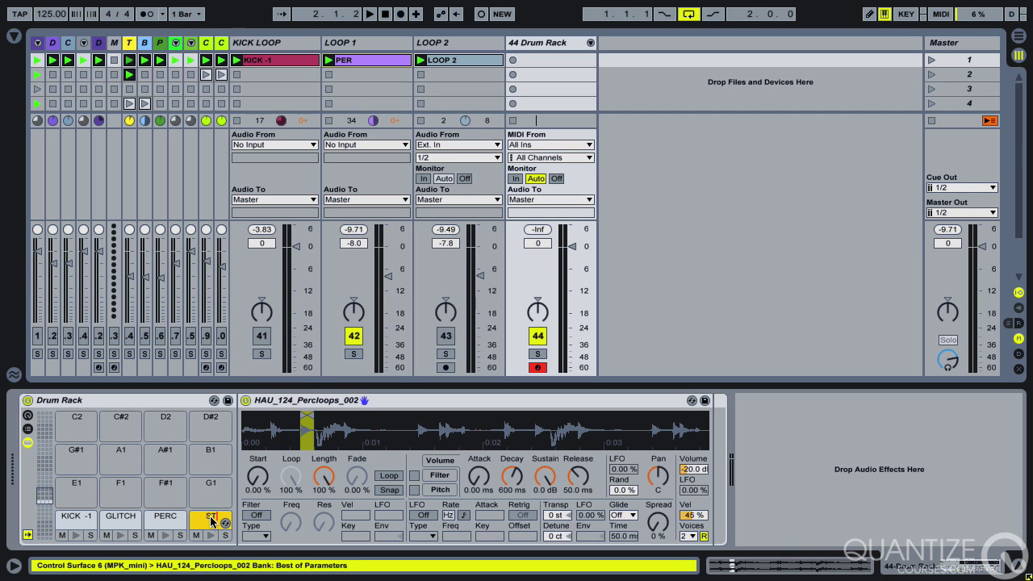
type("ICK")
key("Return")
left_click_drag(307, 432, 353, 447)
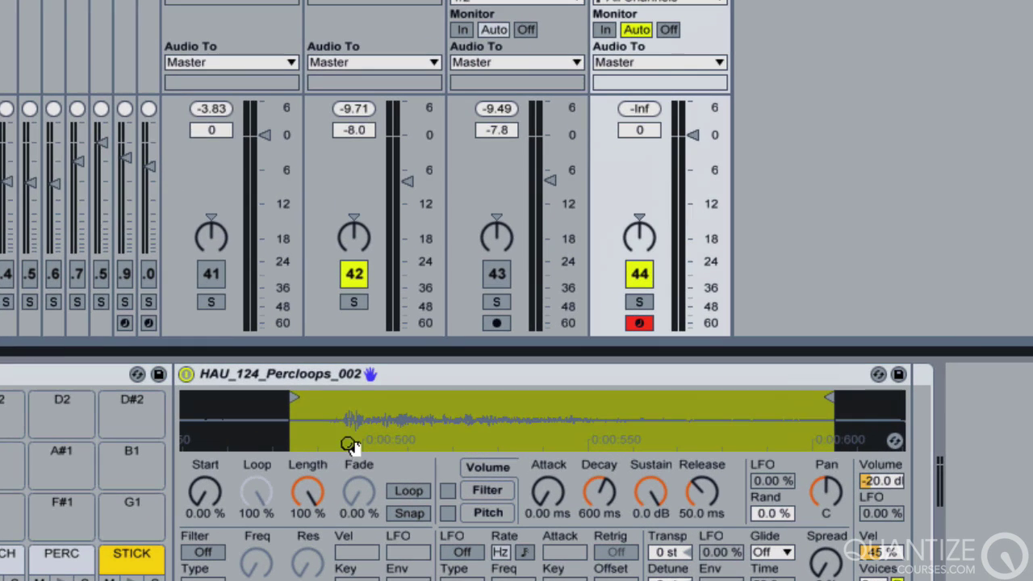
left_click_drag(294, 397, 353, 397)
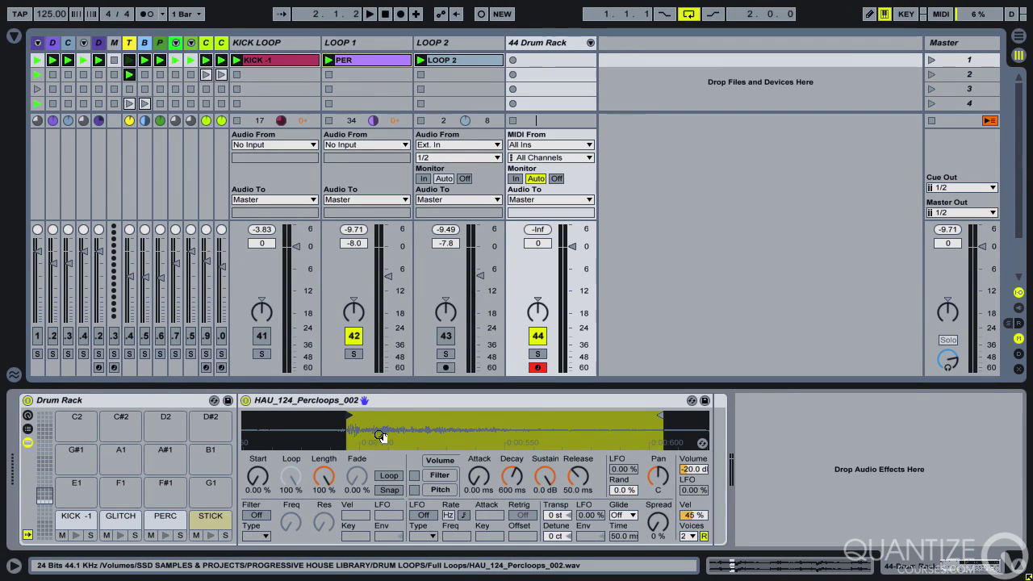
Set the LOOP 1 clip's loop region to the low hit from 1.2.2 to 1.2.4 and audition it
left_click(365, 59)
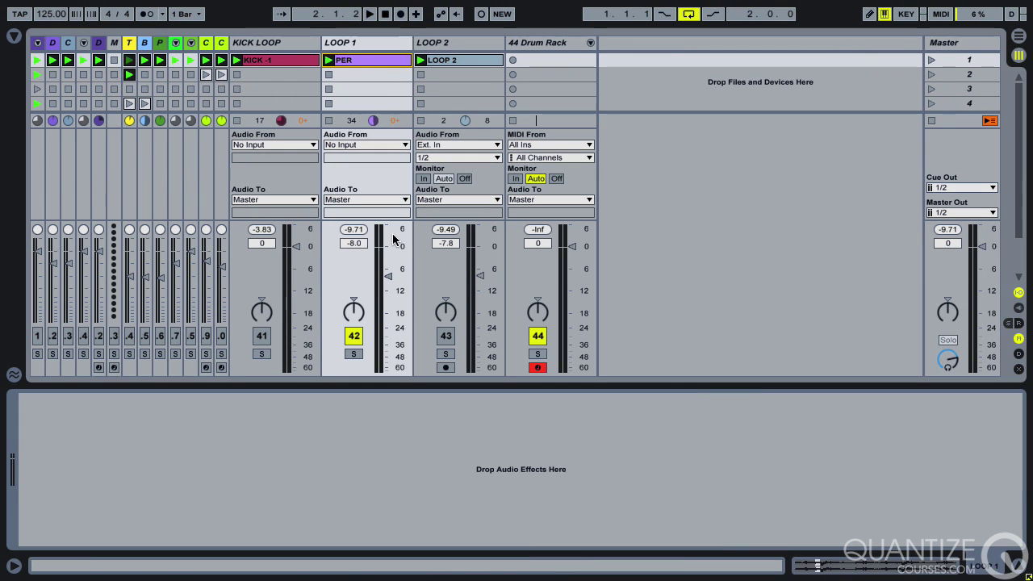
double_click(369, 60)
left_click_drag(356, 413, 526, 412)
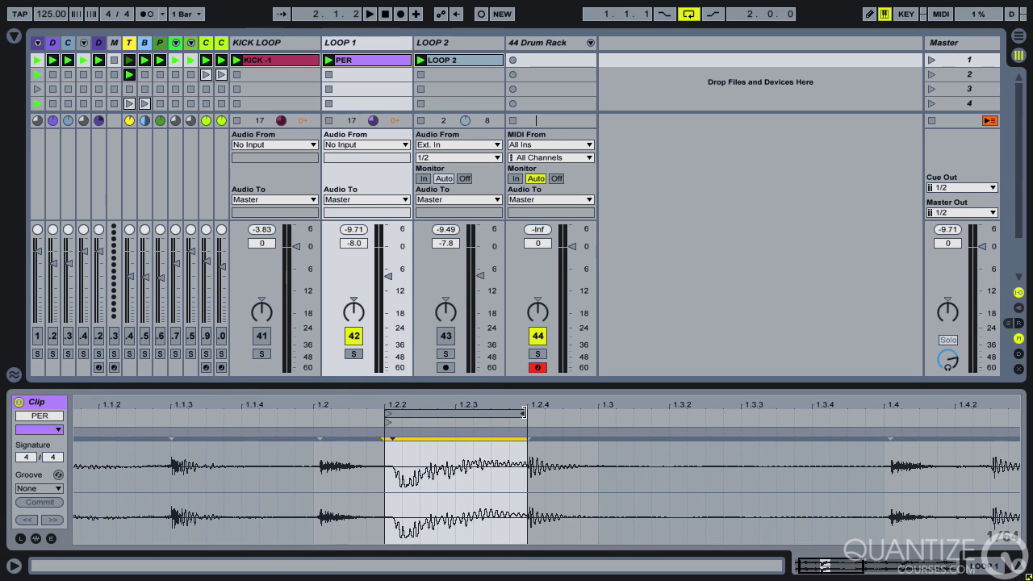
left_click(328, 60)
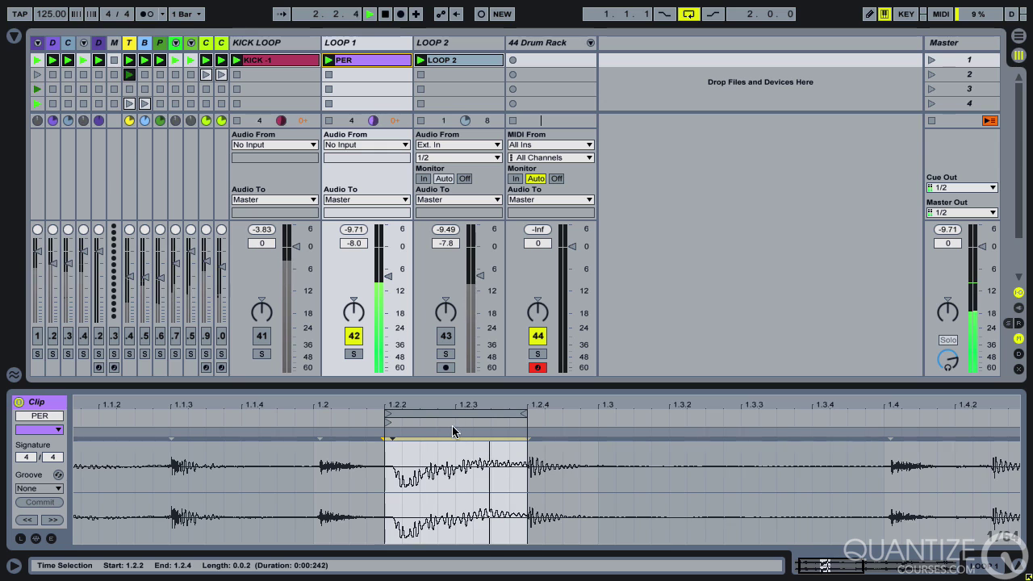
left_click_drag(453, 414, 466, 432)
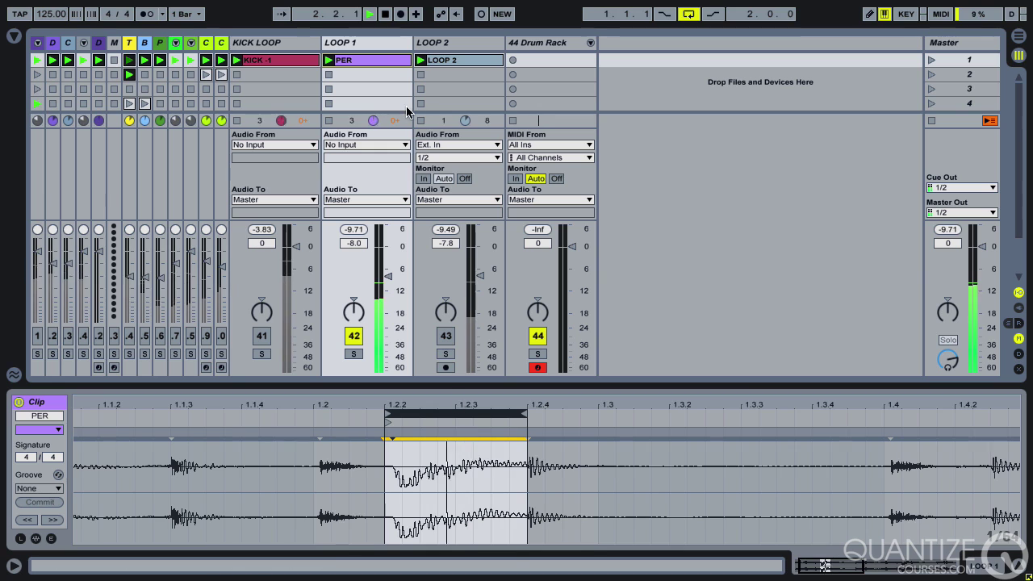
Load the LOOP 1 slice from 1.2.2 to 1.2.4 onto the G#1 pad and rename the pad BASS
left_click(547, 43)
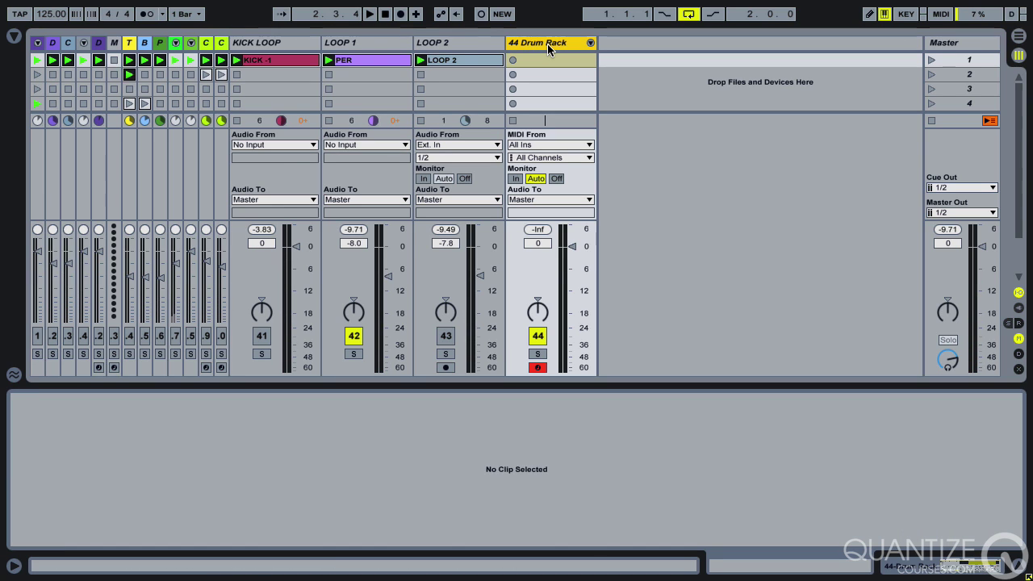
key("shift+Tab")
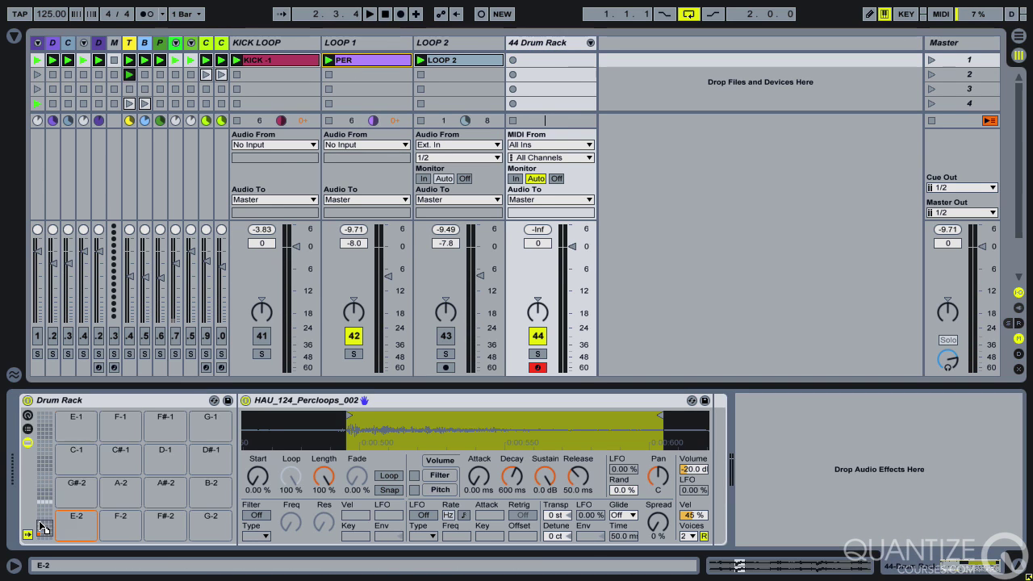
mouse_move(36, 494)
left_mouse_down()
mouse_move(36, 511)
mouse_move(38, 497)
left_mouse_up()
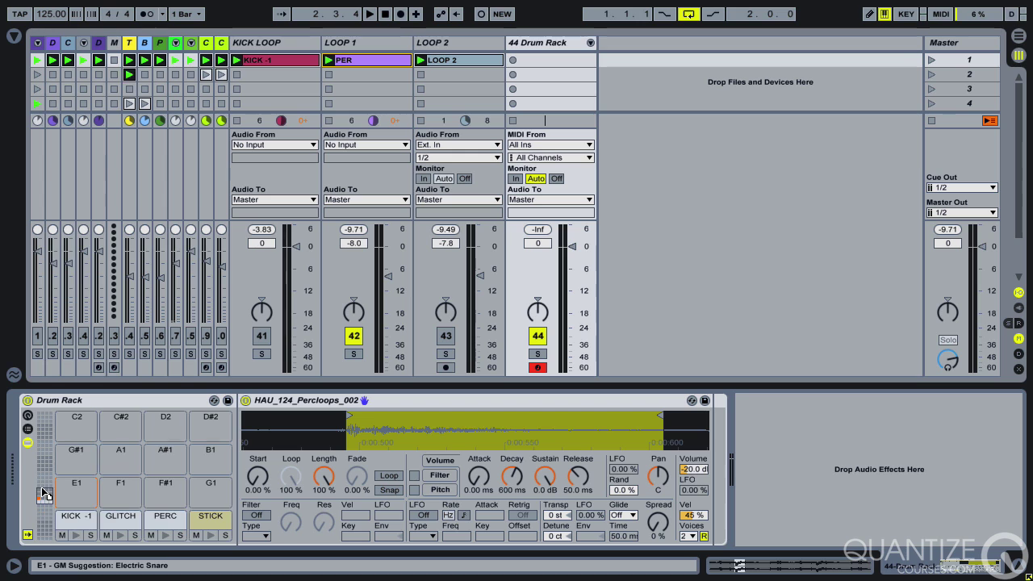
left_click_drag(78, 463, 78, 465)
left_click(78, 465)
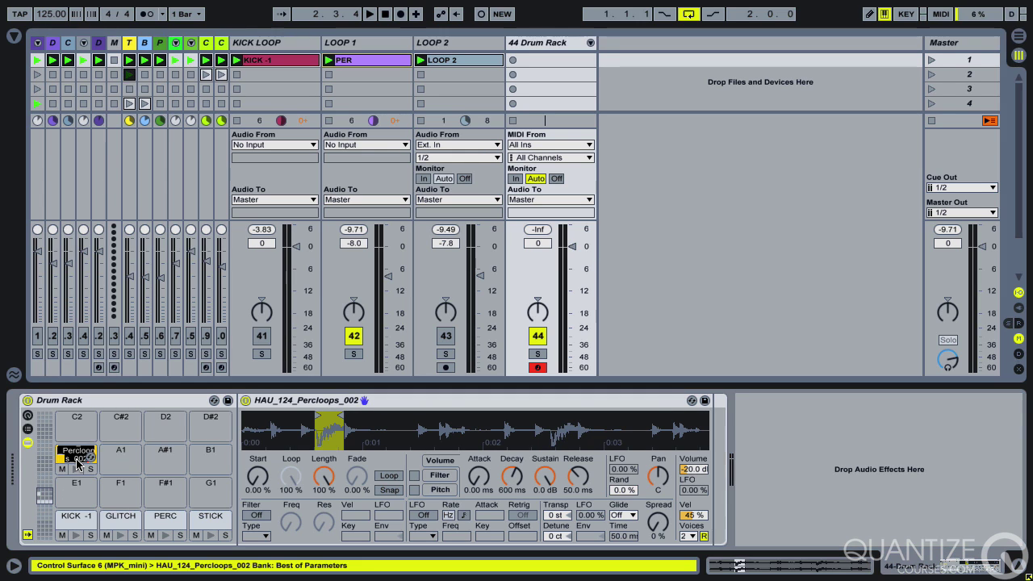
key("ctrl+r")
type("BASS")
key("Return")
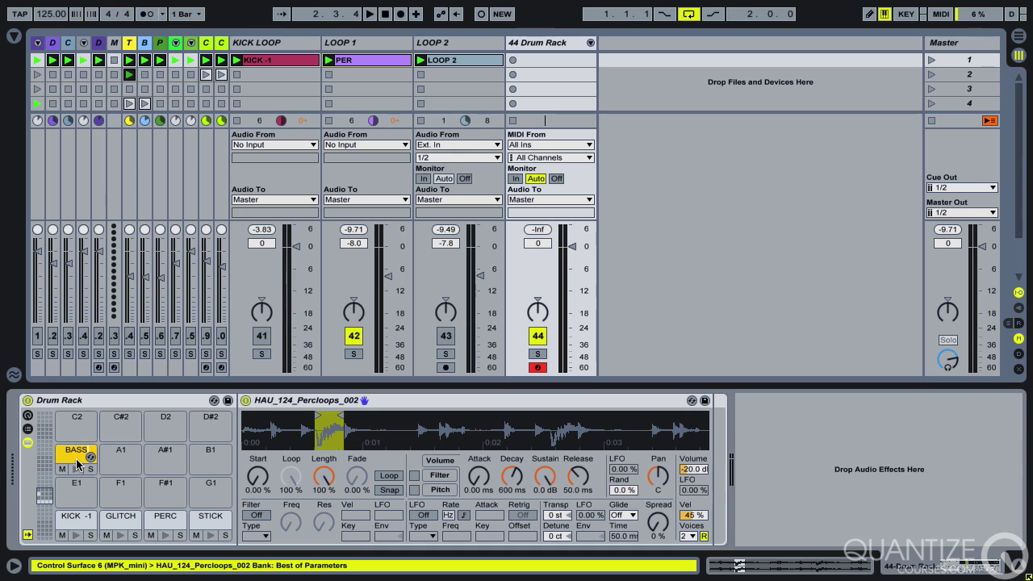
Activate the LOOP 2 track in place of LOOP 1 and set its clip's loop region from 1.2 to 1.2.3, auditioning the hit
left_click(425, 61)
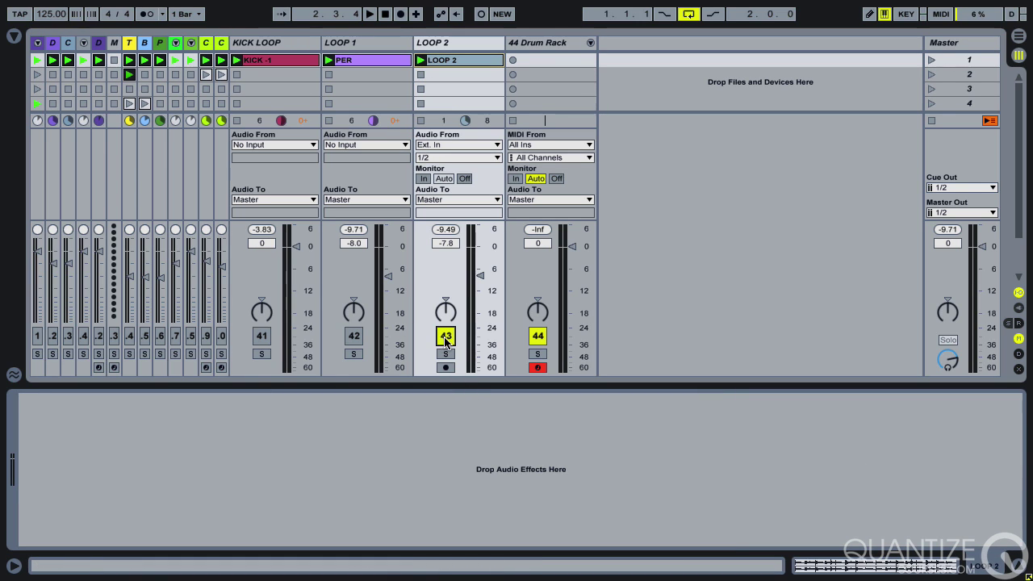
left_click(452, 61)
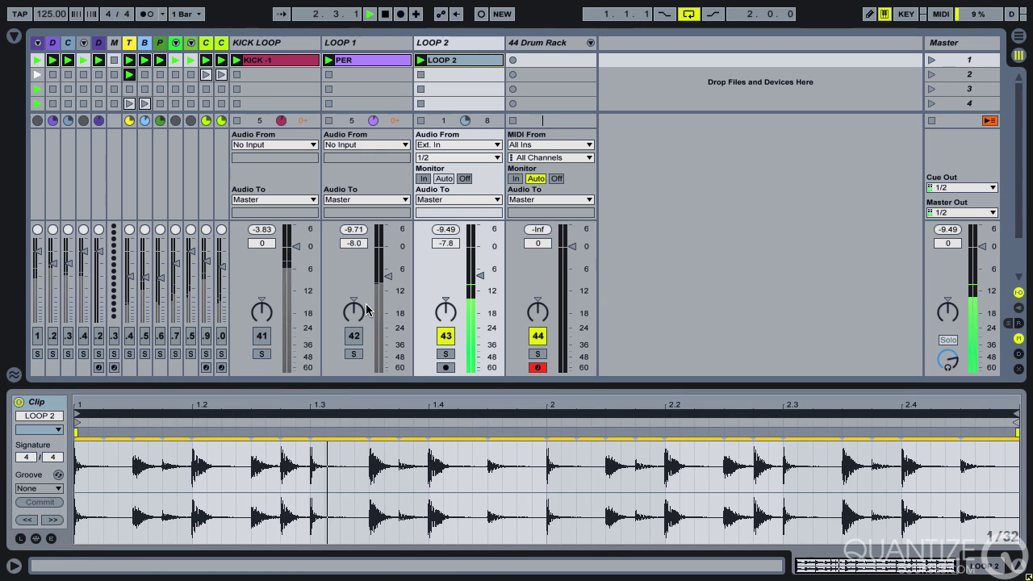
left_click_drag(77, 413, 198, 424)
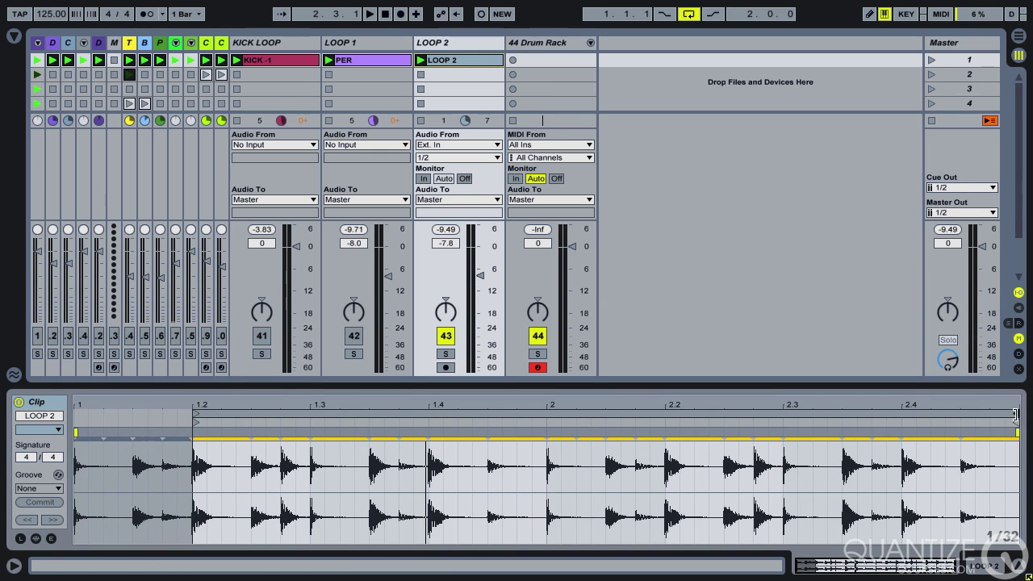
left_click_drag(1015, 415, 250, 414)
key("space")
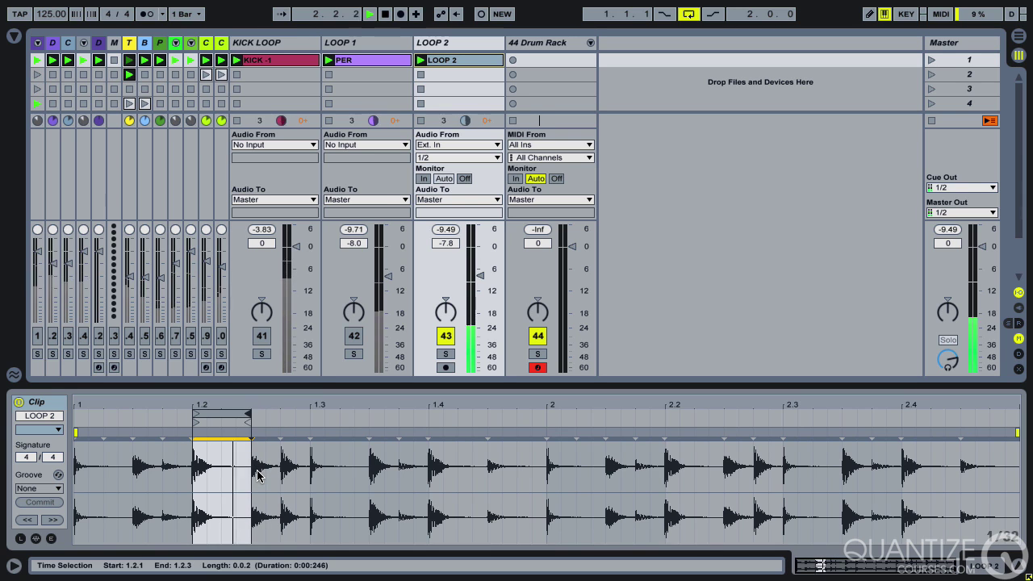
Load the LOOP 2 slice from 1.2 to 1.2.3 onto the E1 pad and rename the pad CLAP
left_click(528, 43)
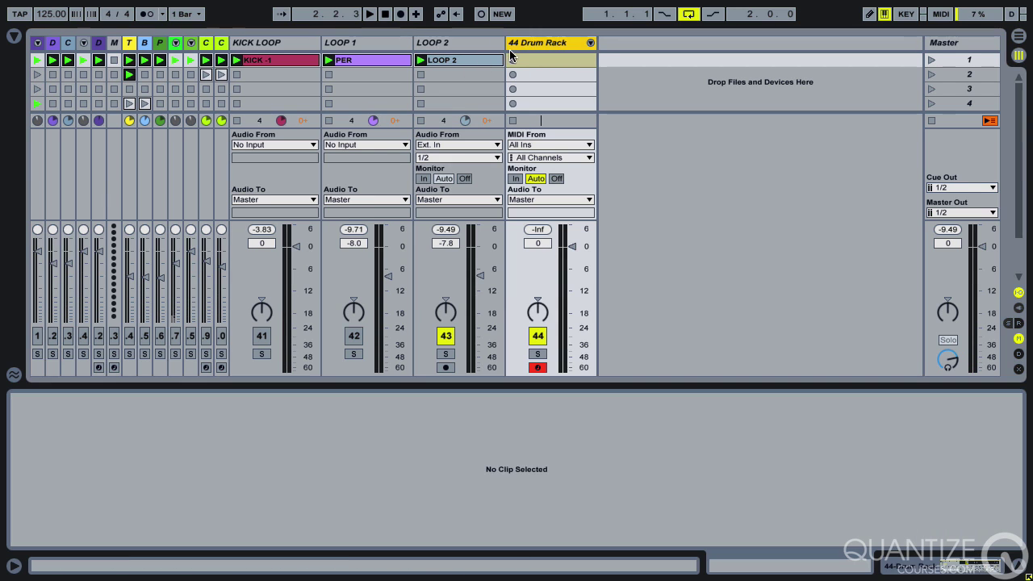
double_click(510, 47)
left_click_drag(465, 60, 73, 496)
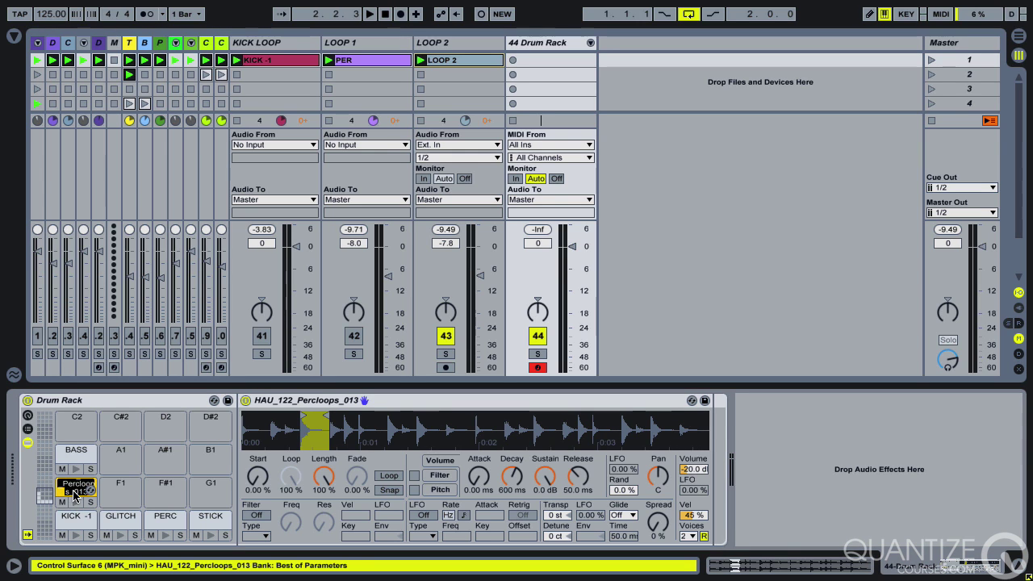
type("AP")
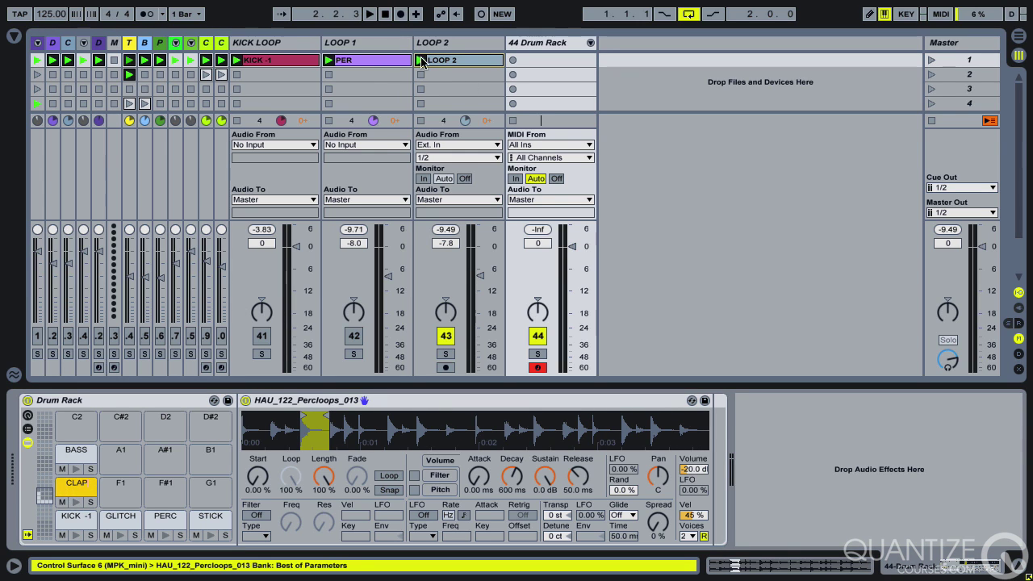
Audition other LOOP 2 hits by shifting the loop region along the clip, finishing with a sixteenth-note region at bar 2
left_click(420, 59)
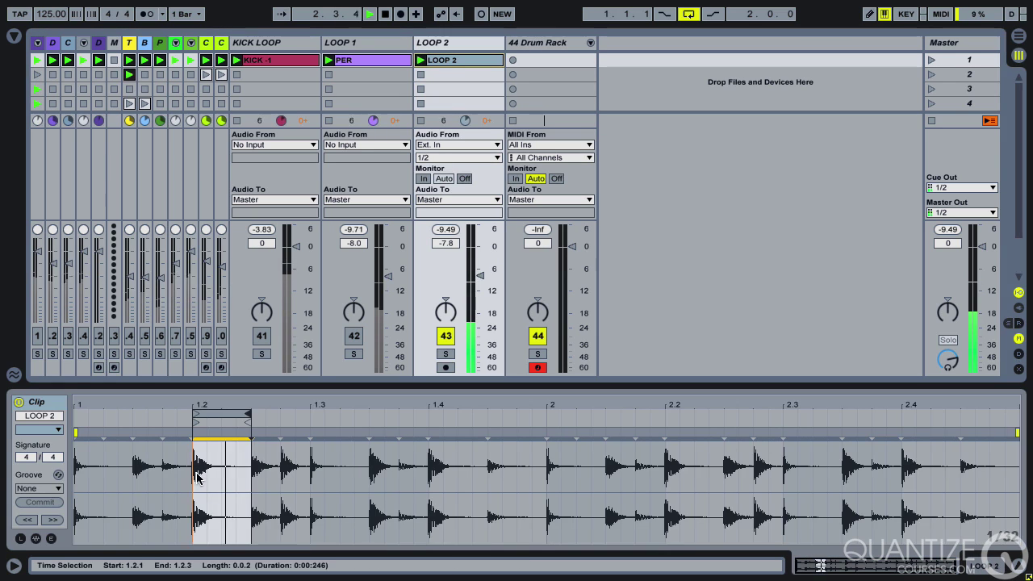
key("Left")
key("Left")
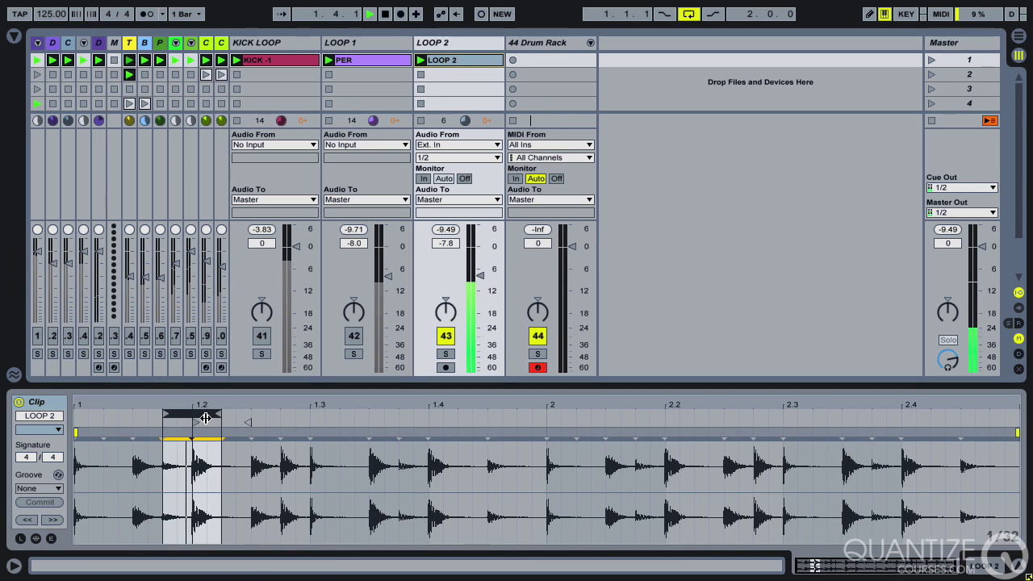
left_click_drag(218, 415, 561, 431)
key("ctrl+Up")
key("ctrl+Down")
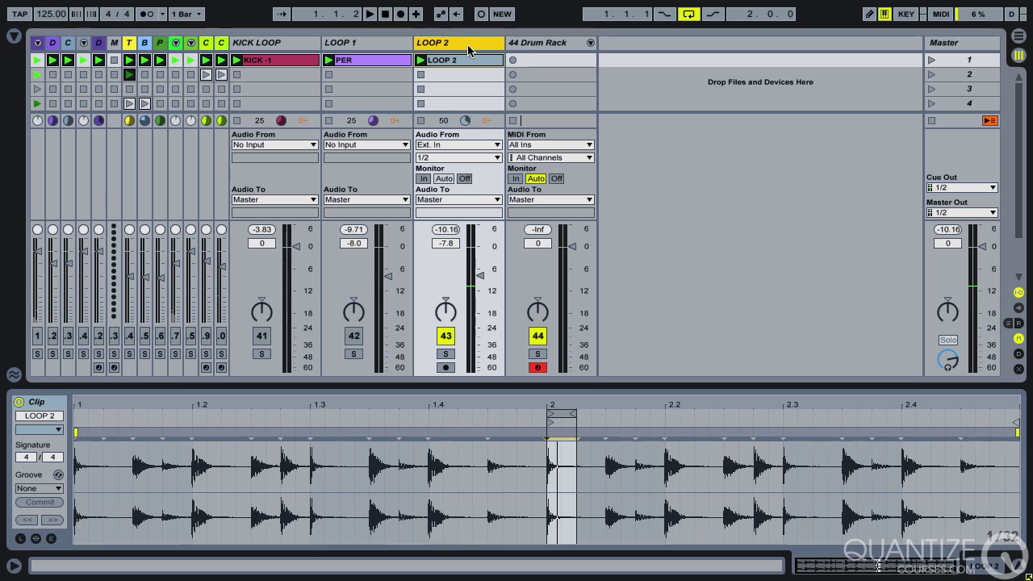
Audition the KICK -1 and PERC pads of the Drum Rack and deactivate the LOOP 2 track
left_click(549, 48)
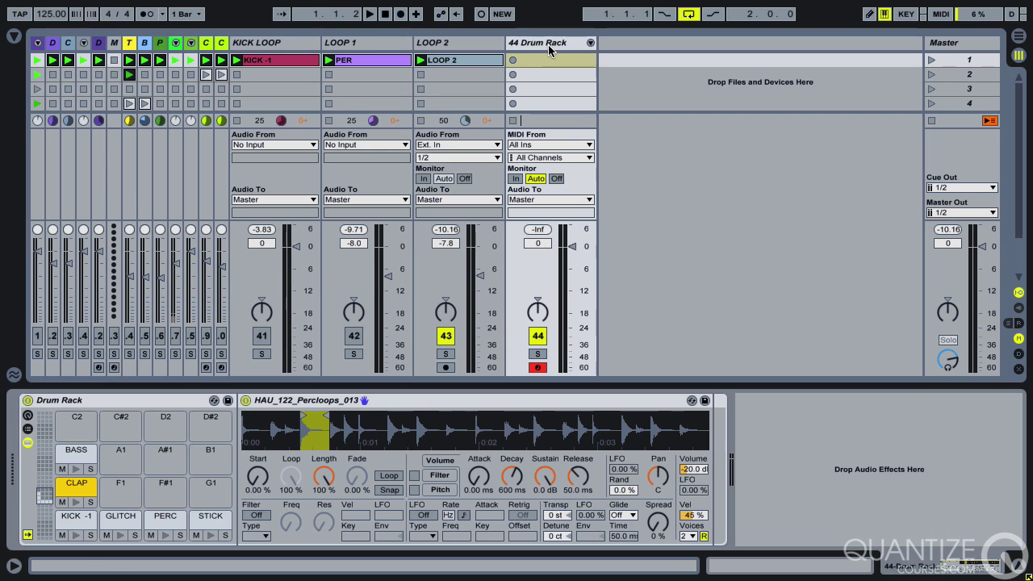
left_click(74, 534)
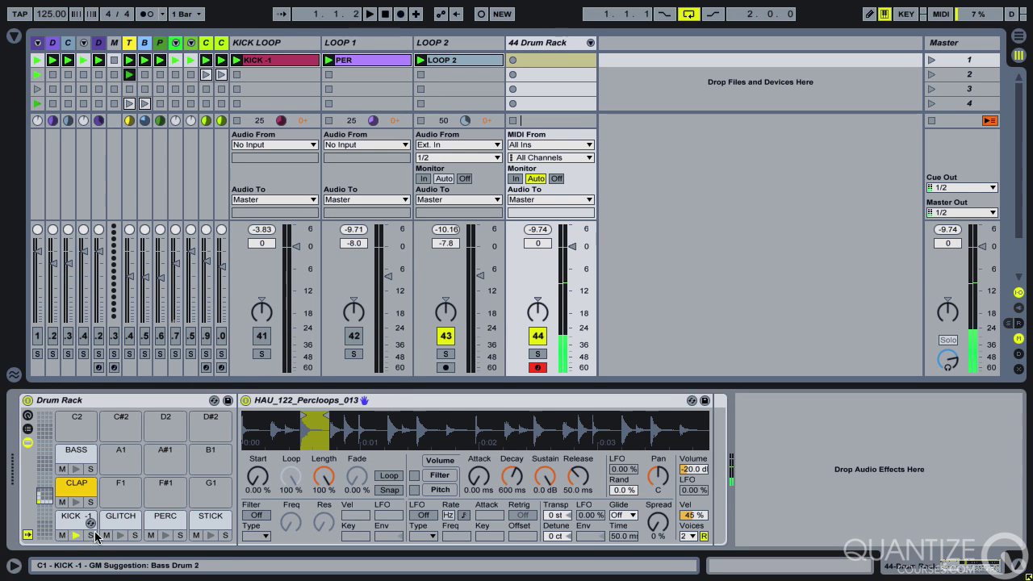
left_click(163, 535)
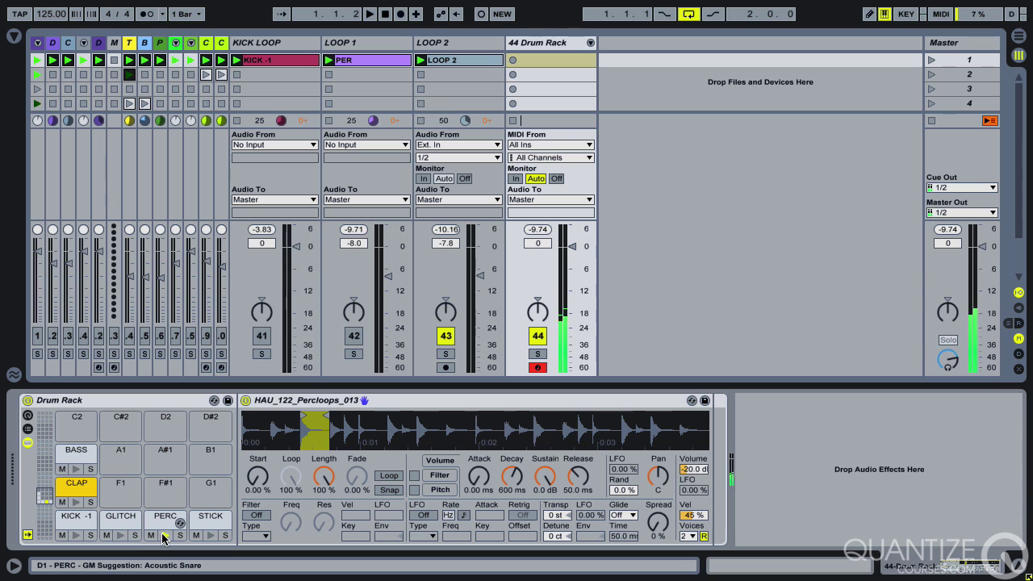
left_click(446, 336)
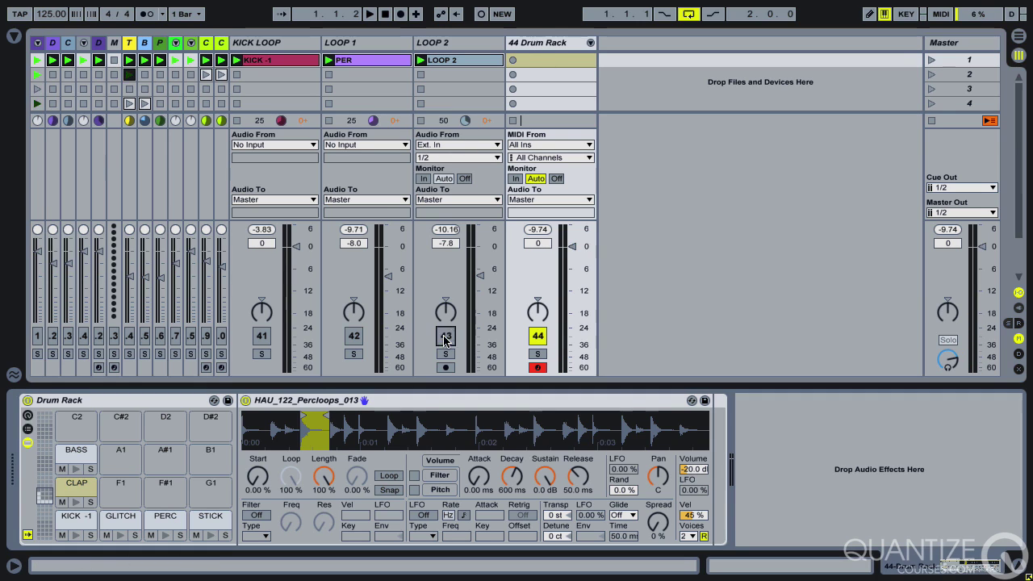
Create a MIDI clip in the Drum Rack track's first slot and draw a KICK -1 note from 1 to 1.1.3
double_click(555, 60)
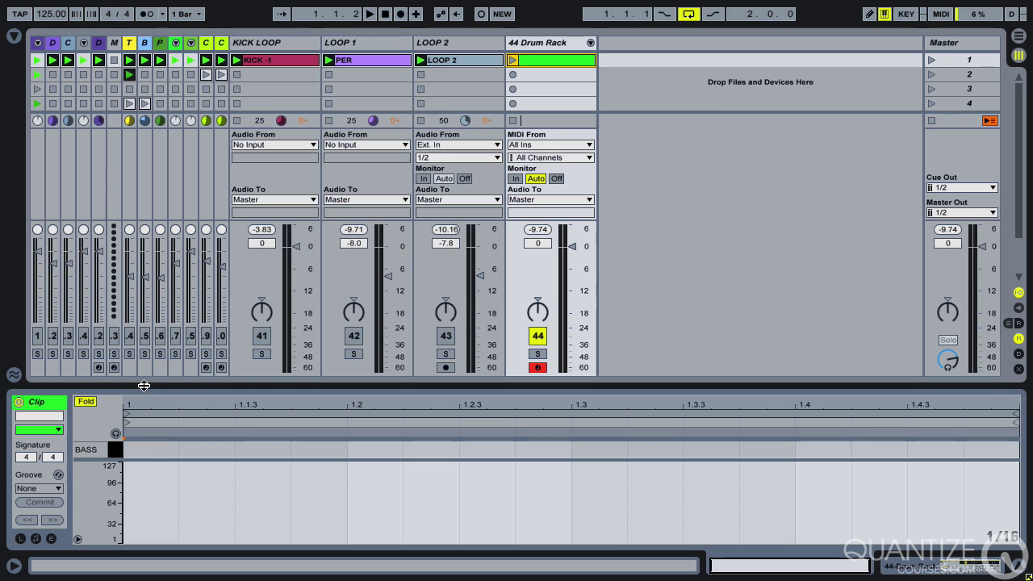
left_click_drag(142, 386, 151, 88)
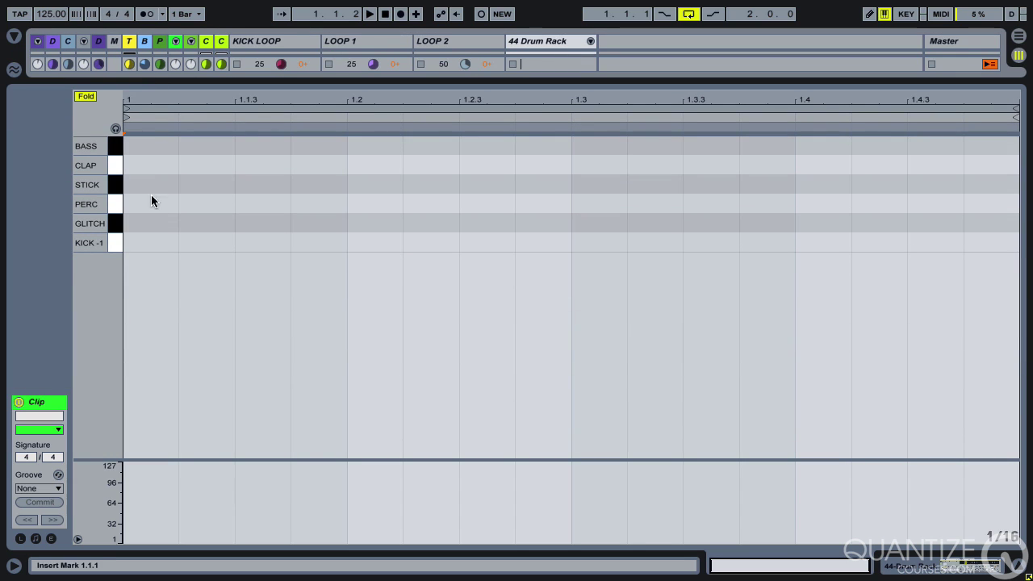
double_click(155, 242)
left_click(236, 240)
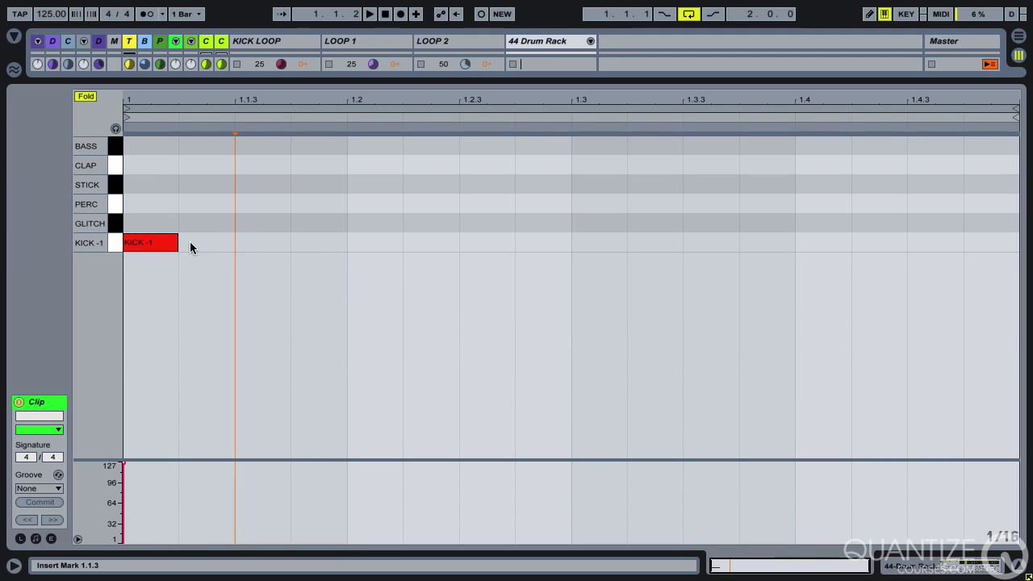
left_click_drag(177, 242, 234, 242)
Duplicate the first beat's KICK -1 note onto beats 1.2, 1.3 and 1.4
left_click(305, 246)
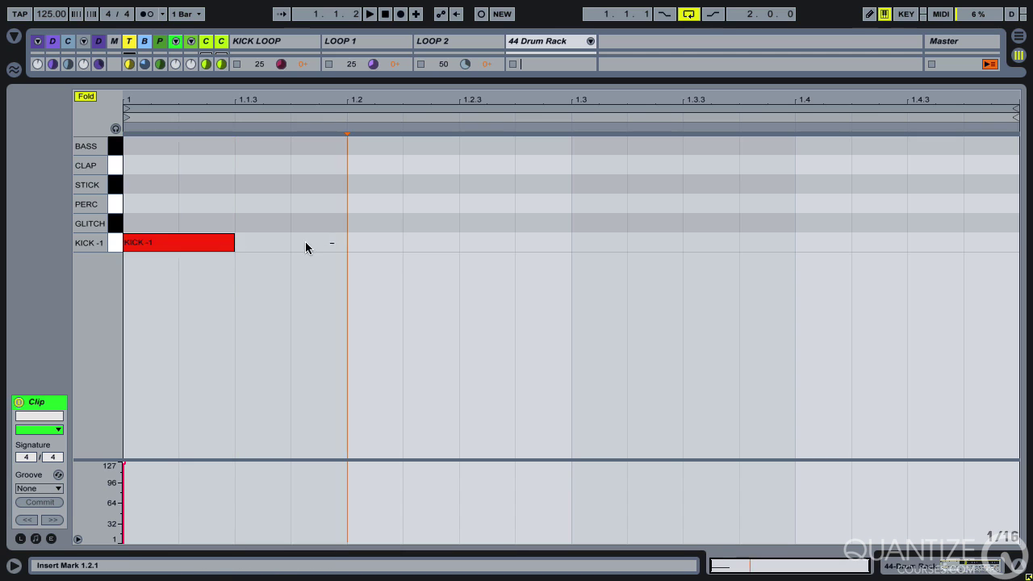
left_click(170, 241)
key("ctrl+d")
key("ctrl+d")
key("ctrl+d")
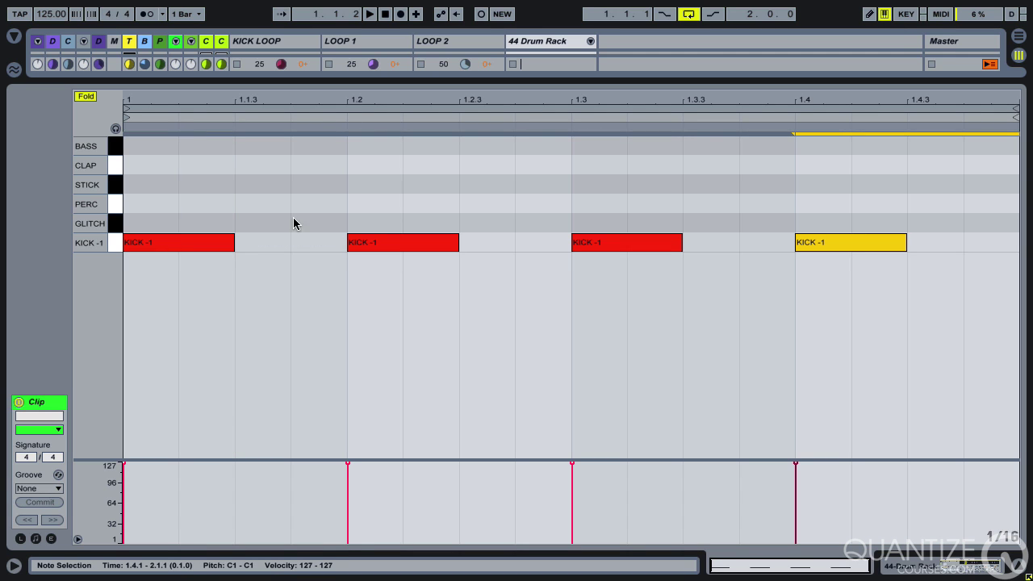
Add sixteenth-note GLITCH notes at 1.1.3 and 1.2.3 in the Drum Rack clip
left_click_drag(135, 100, 203, 143)
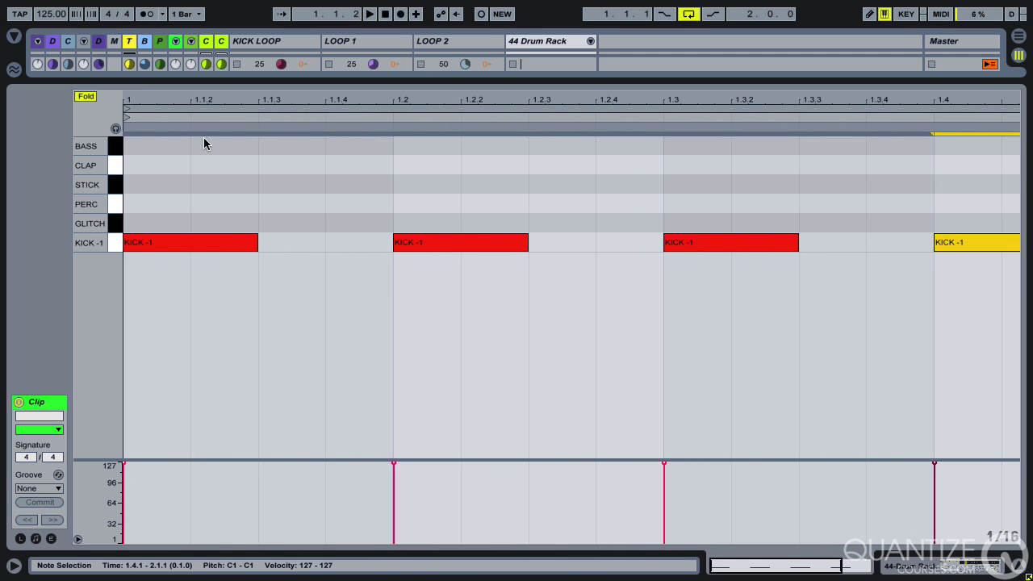
left_click_drag(216, 100, 218, 86)
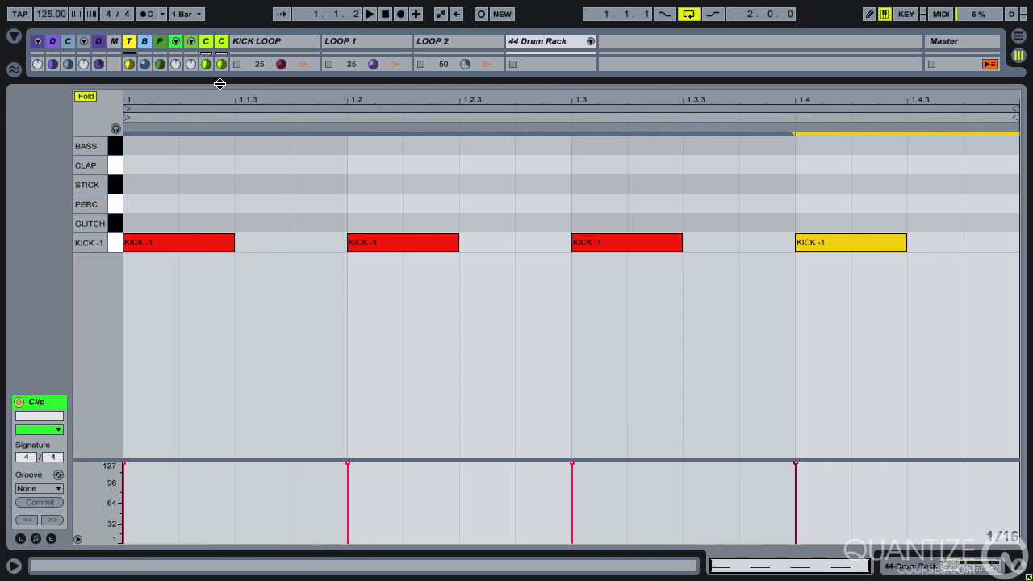
left_click(268, 224)
double_click(269, 223)
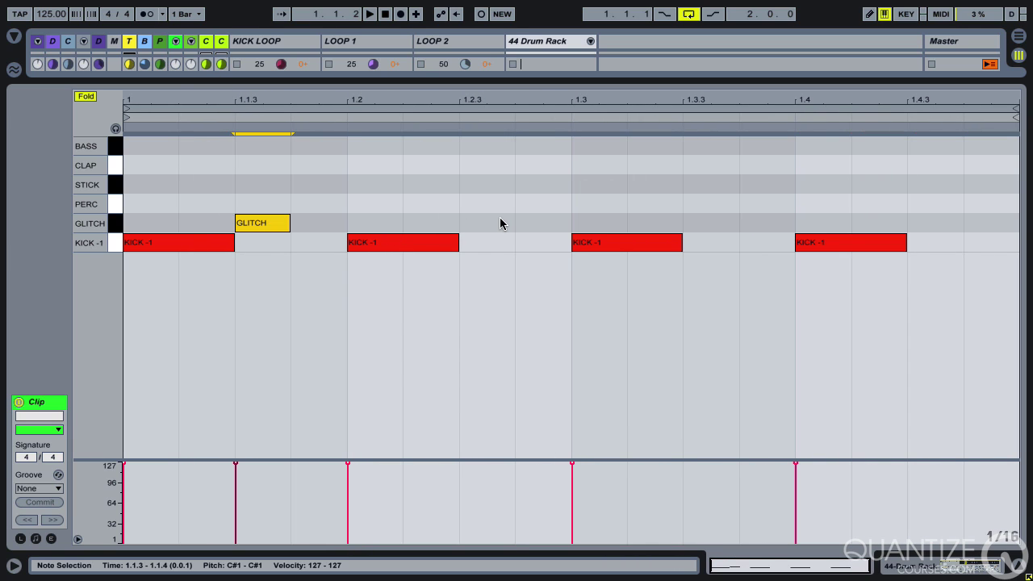
left_click(497, 217)
double_click(500, 223)
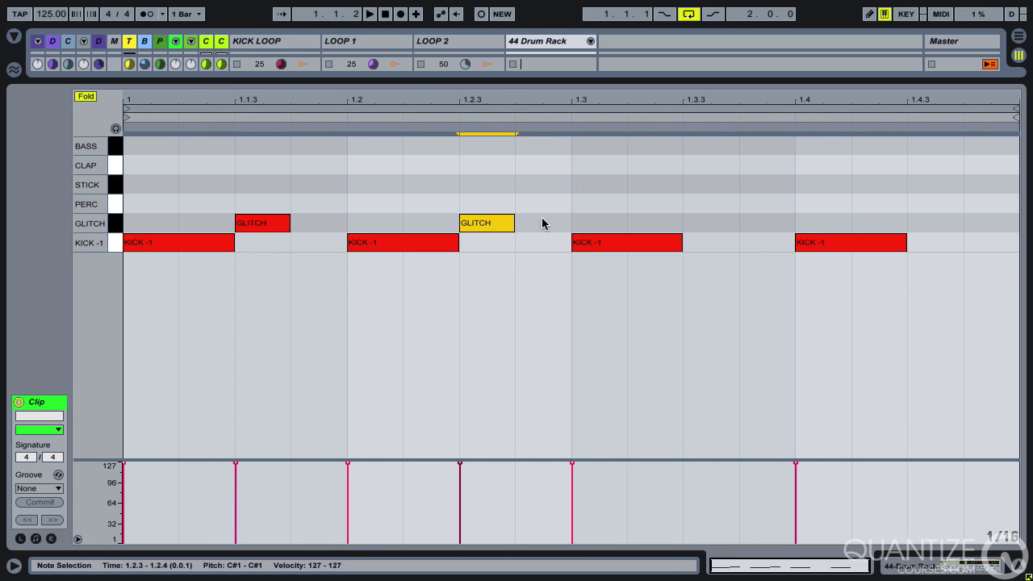
Add eighth-note CLAP notes from 1.2 to 1.2.3 and from 1.4 to 1.4.3
double_click(377, 167)
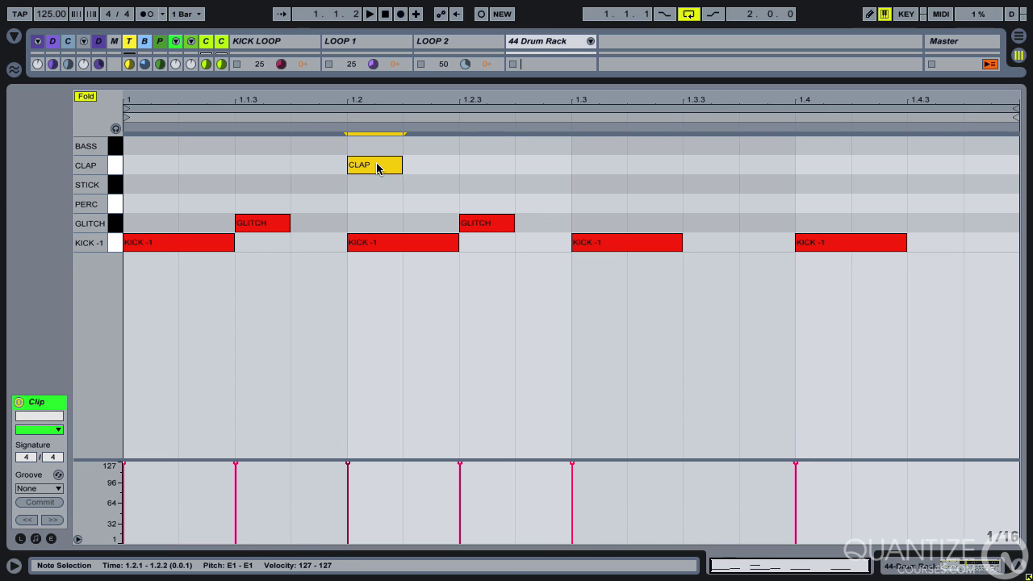
left_click_drag(402, 165, 447, 165)
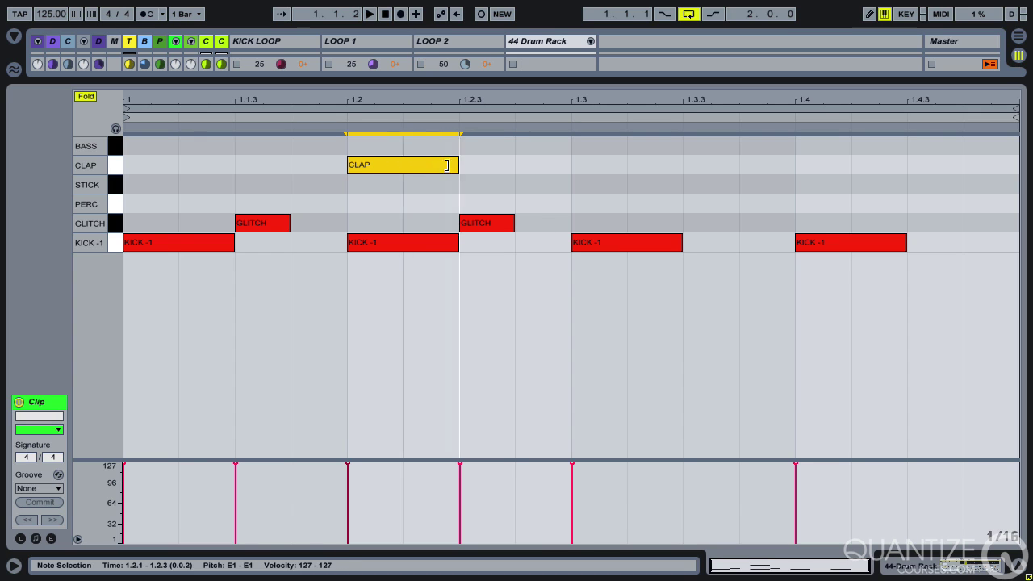
double_click(829, 168)
left_click_drag(850, 167, 900, 168)
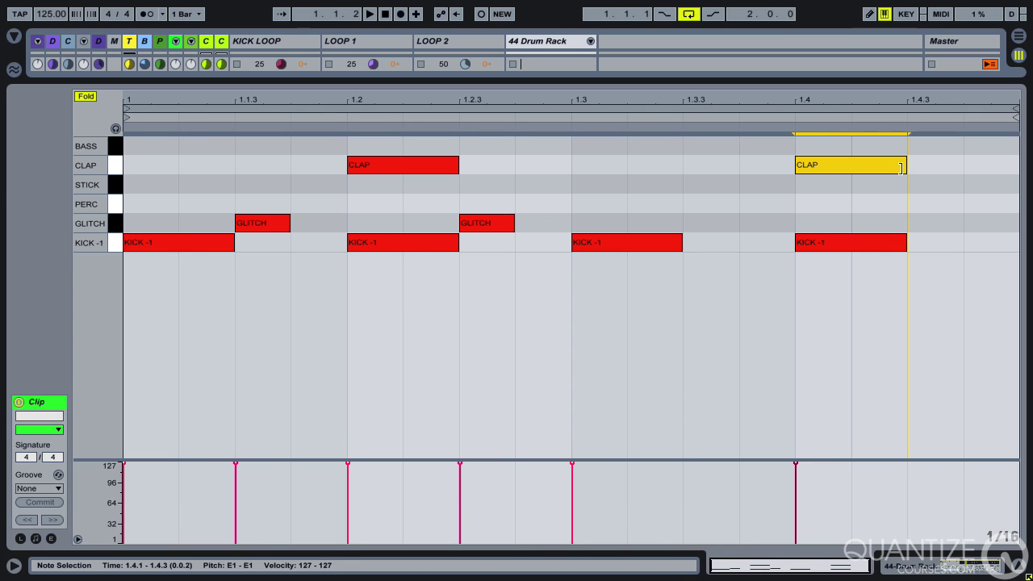
Add eighth-note BASS notes from 1.1.3 to 1.2 and from 1.3.3 to 1.4
double_click(273, 146)
left_click_drag(289, 146, 340, 146)
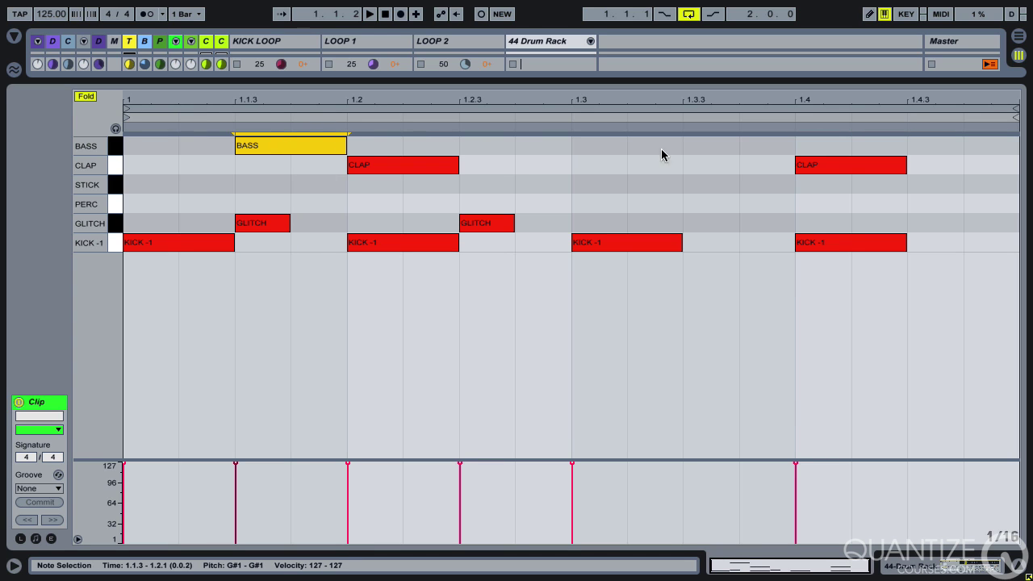
double_click(692, 150)
left_click(740, 145)
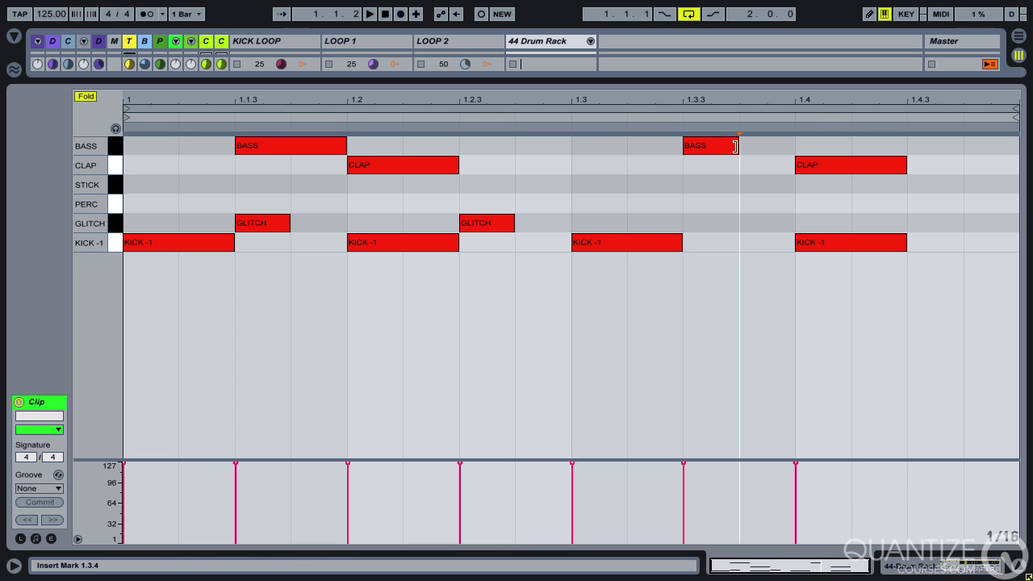
left_click(734, 146)
left_click_drag(739, 146, 795, 146)
Reveal the session clip slots above the note editor and play the Drum Rack track's first clip
left_click(613, 81)
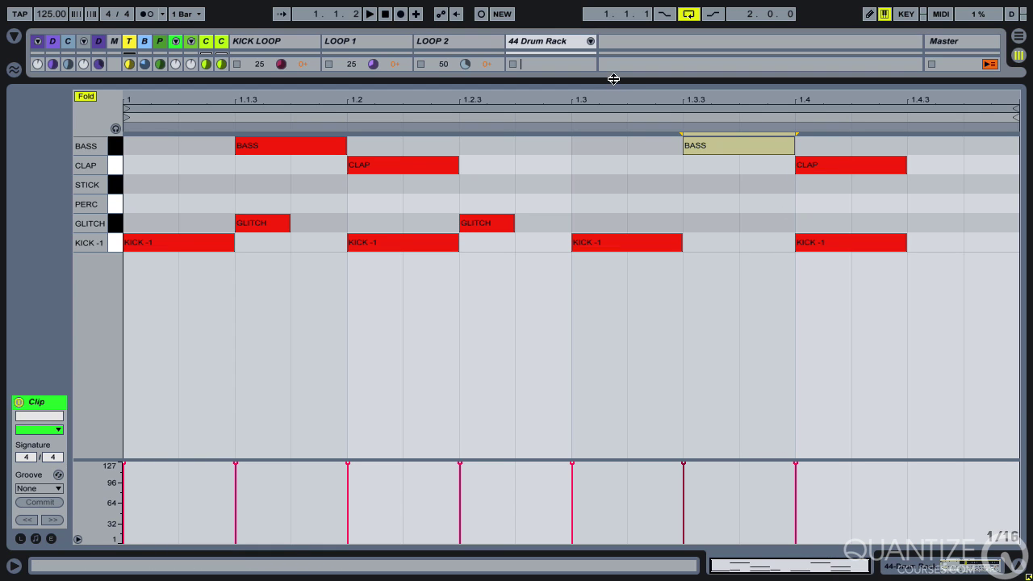
left_click_drag(613, 79, 608, 256)
scroll(557, 93, "up", 1)
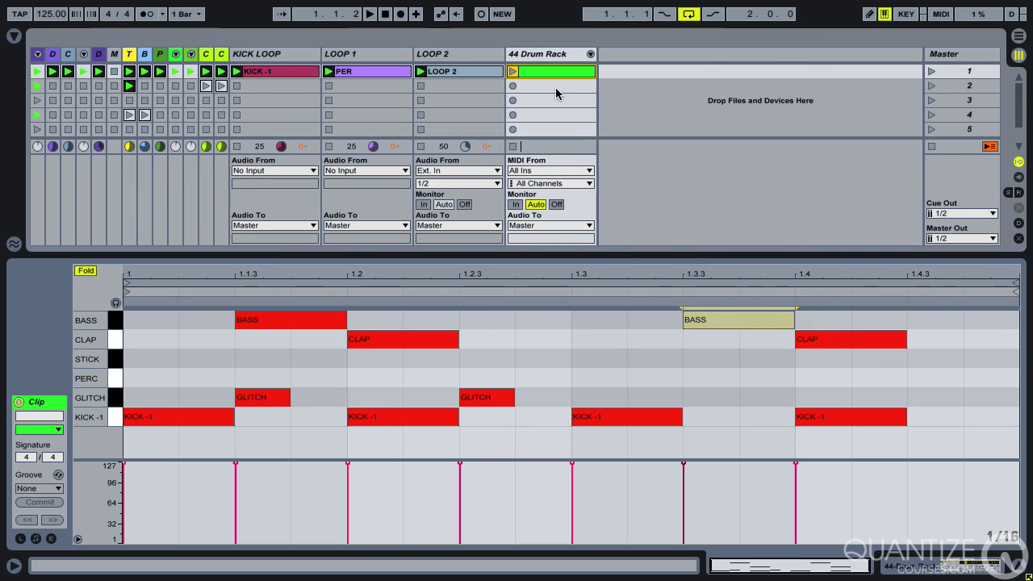
left_click(512, 72)
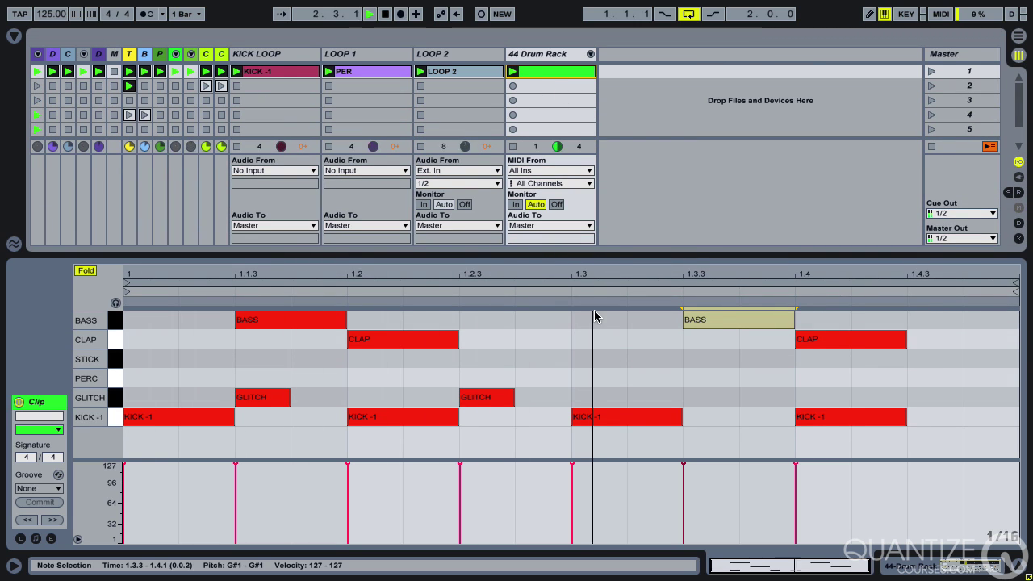
Add a sixteenth-note PERC note at 1.2.4 and a STICK note at 1.4.3 while the clip plays
double_click(543, 377)
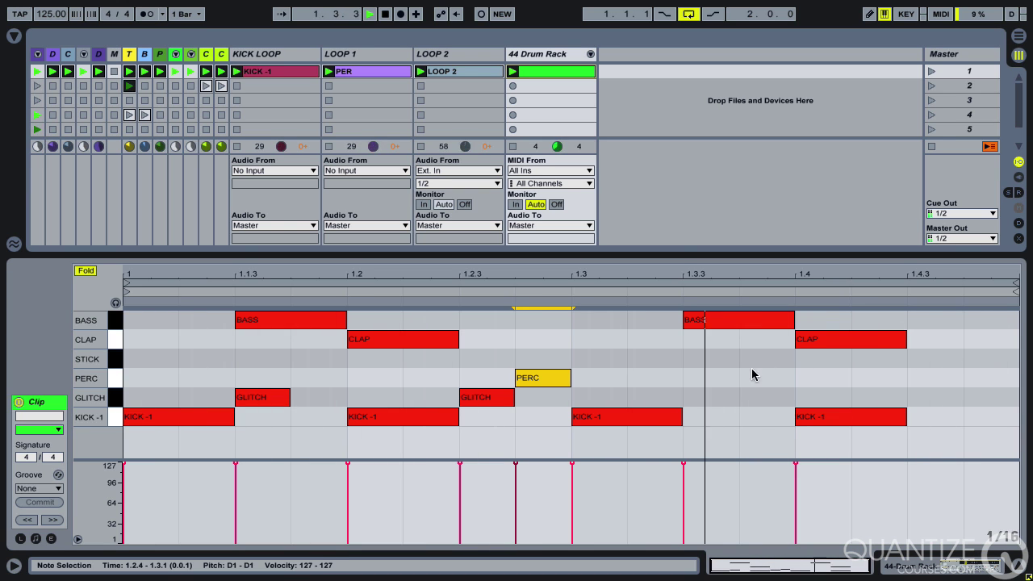
double_click(927, 359)
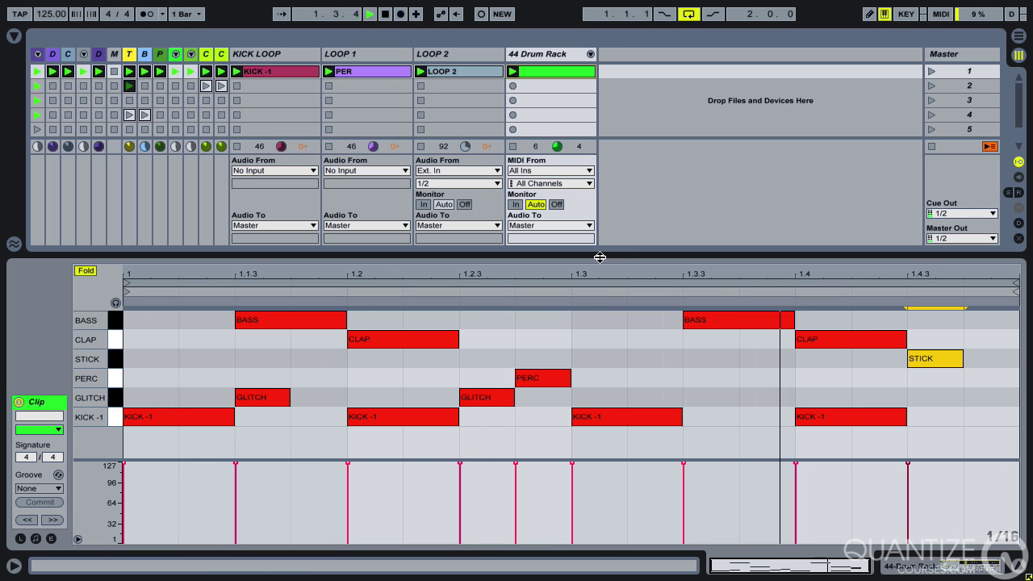
left_click_drag(599, 264, 601, 279)
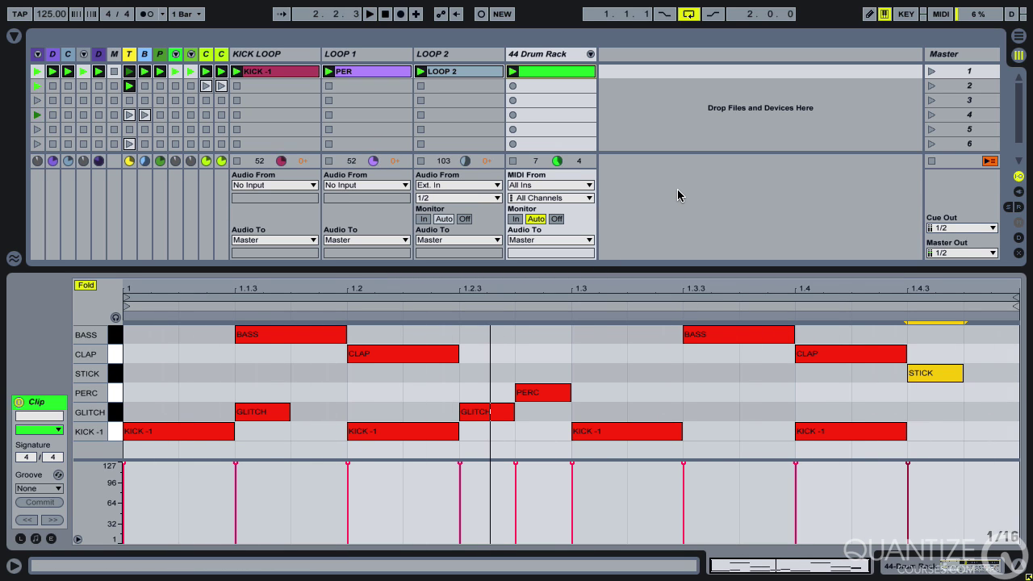